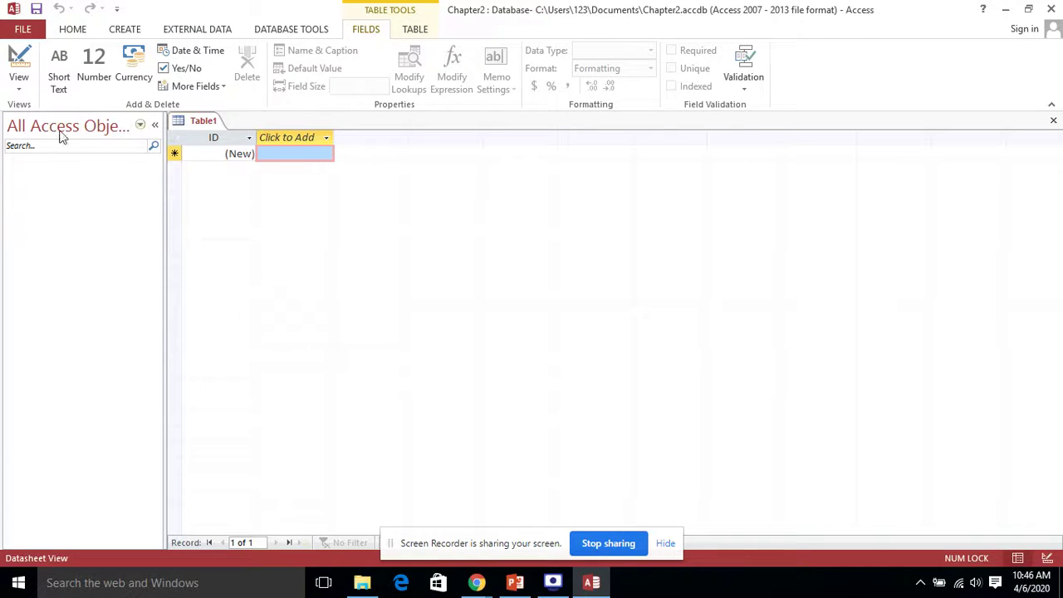
Open the new table in Design View, saving it with the table name EmpInformation.
click(19, 88)
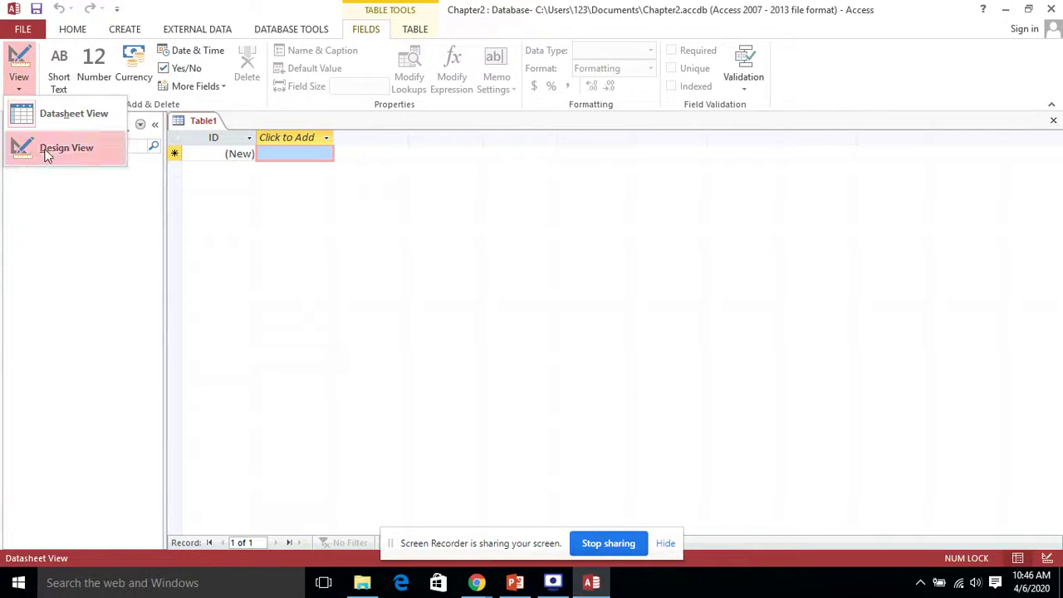
click(93, 151)
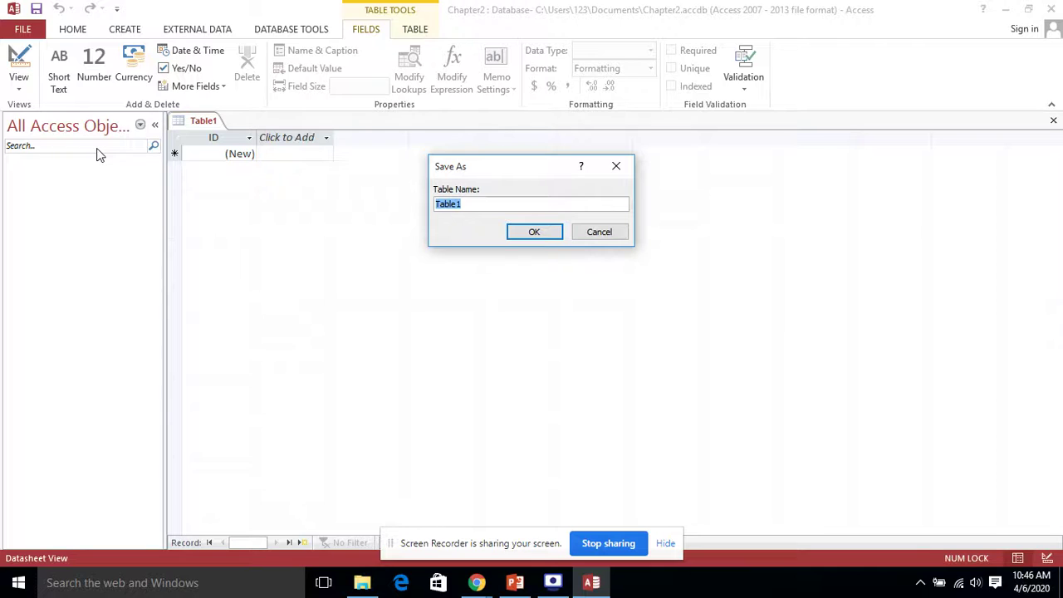
text(EmpInformation)
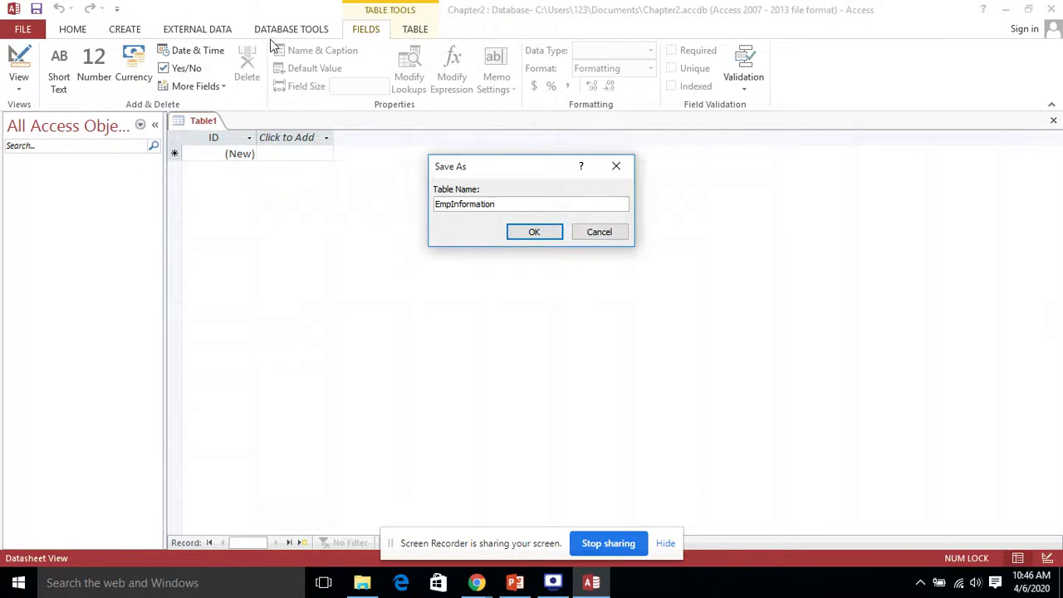
click(532, 235)
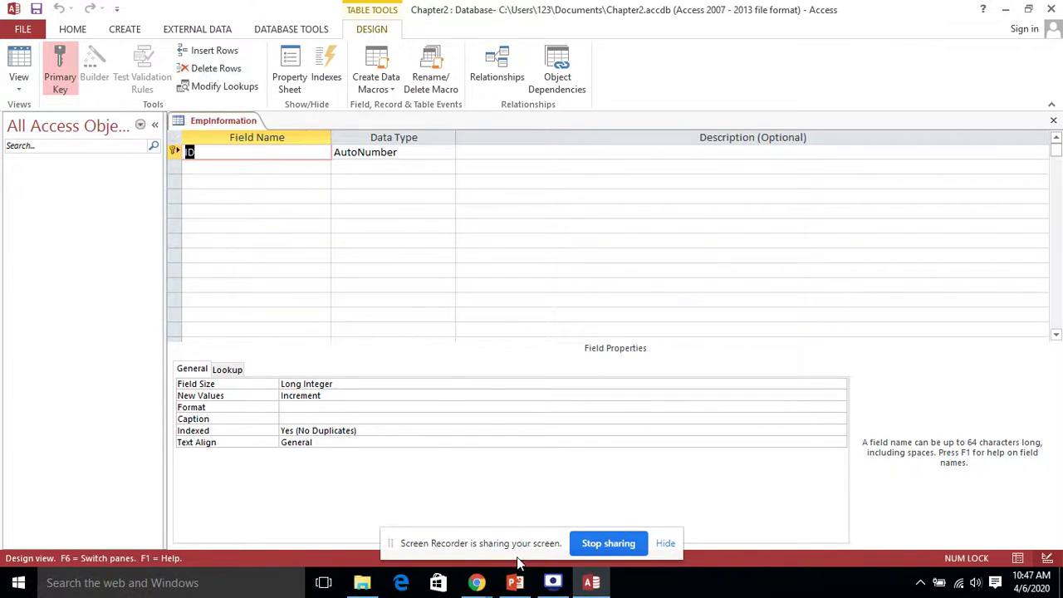
Check the topic list on the PowerPoint slide and examine the Field Name rows of the design grid in Access.
click(515, 582)
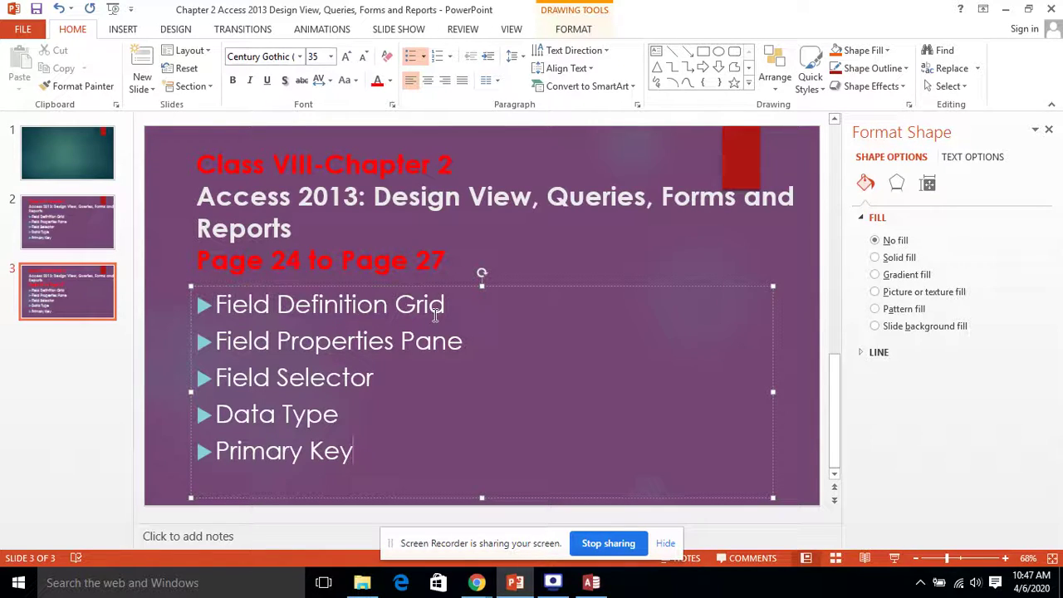
click(593, 584)
click(210, 180)
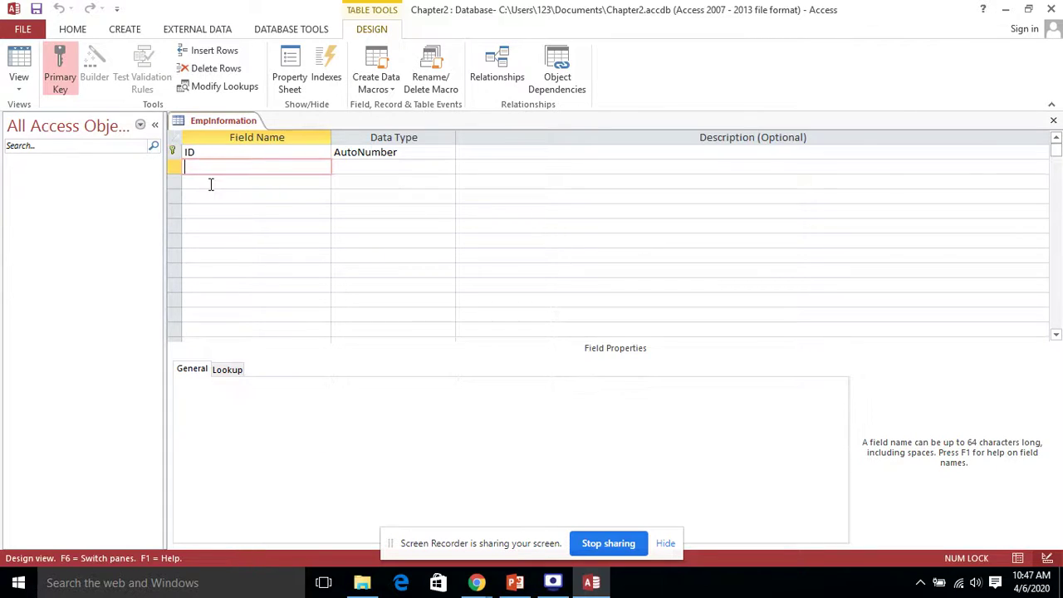
click(211, 201)
click(208, 216)
click(209, 228)
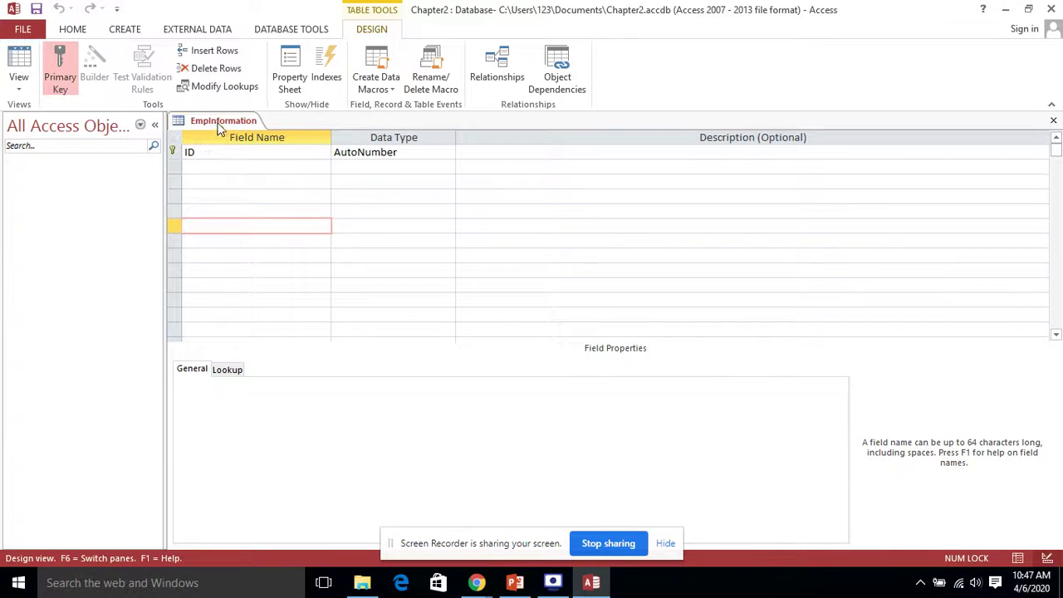
click(203, 165)
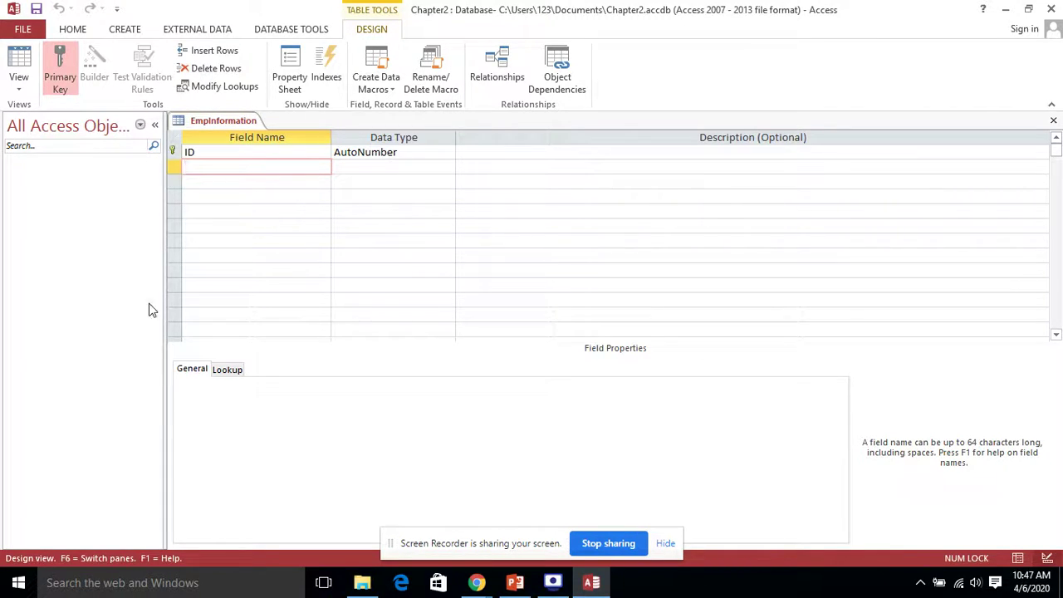
Revisit the PowerPoint topic list and examine the field selectors and the ID row of the EmpInformation design grid in Access.
click(515, 583)
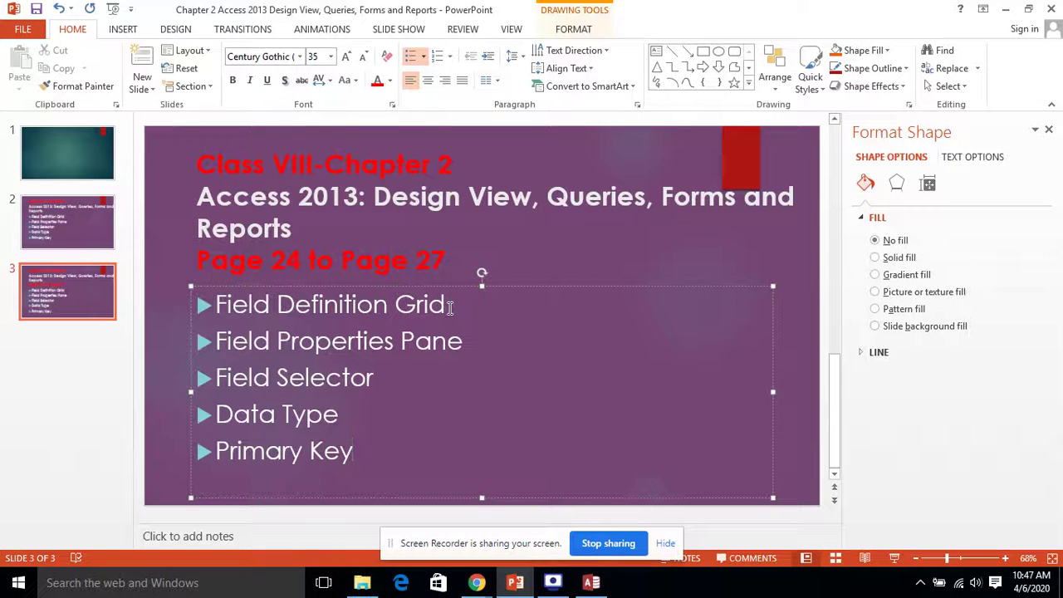
click(593, 583)
click(223, 152)
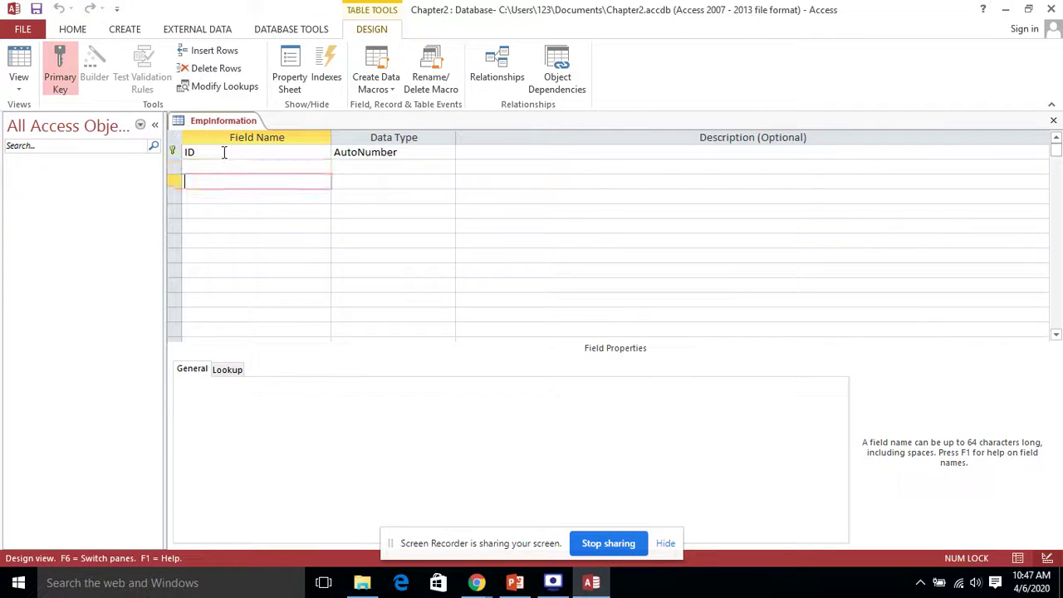
click(222, 167)
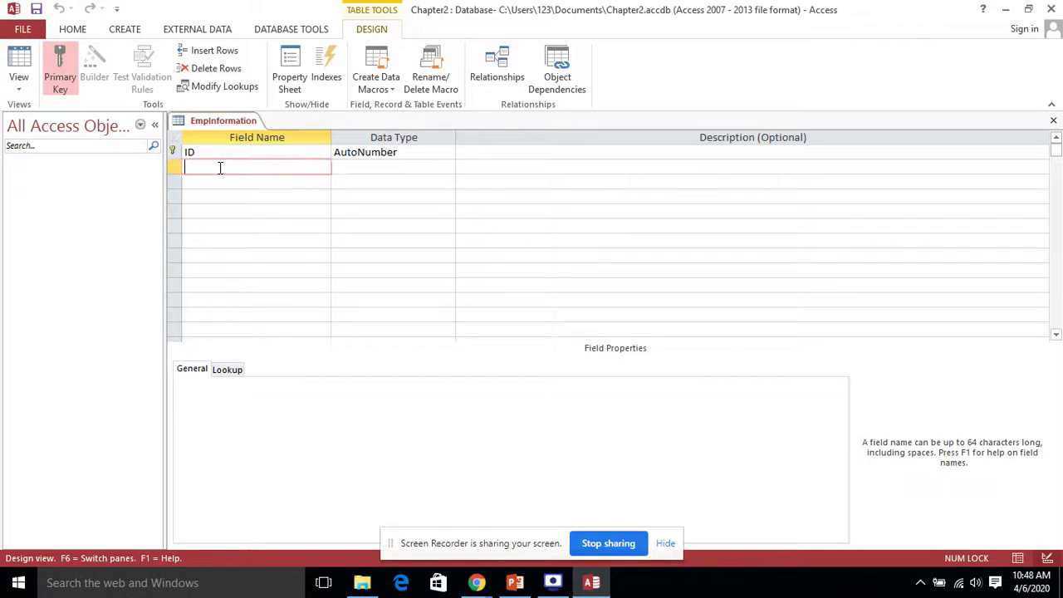
click(175, 167)
click(176, 182)
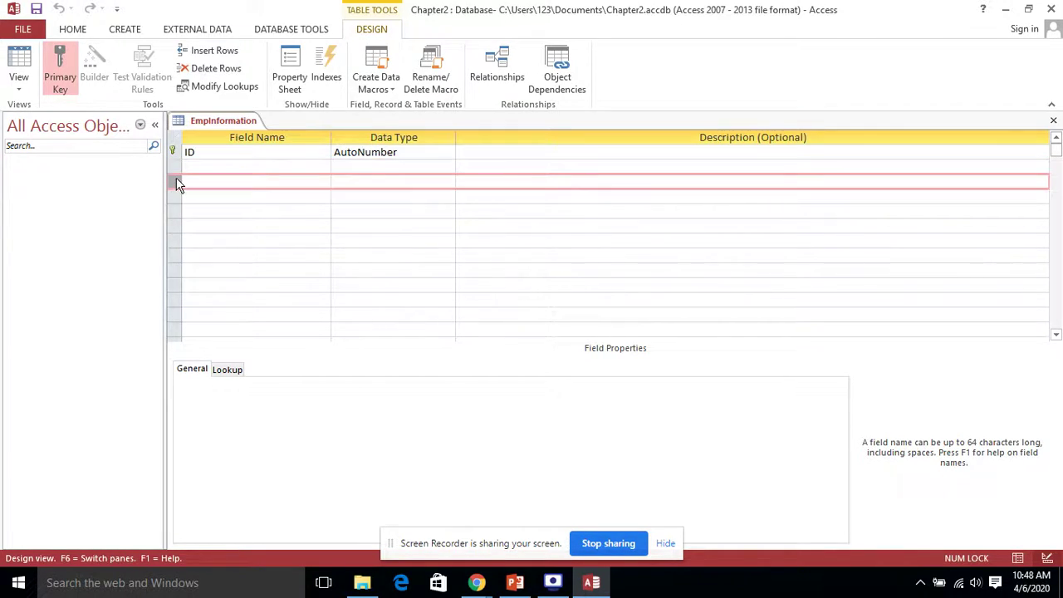
click(178, 195)
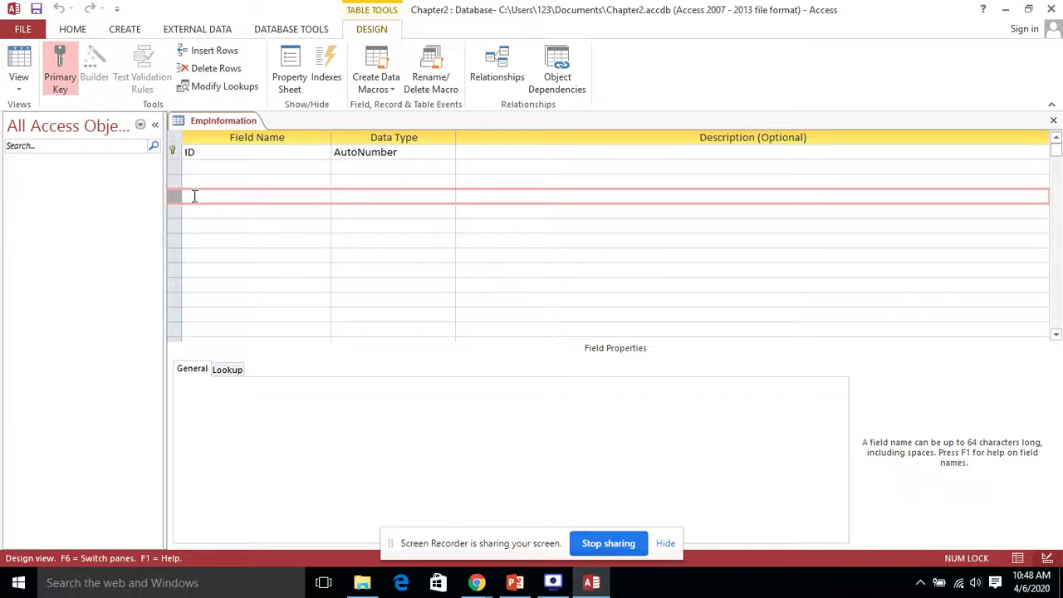
click(175, 211)
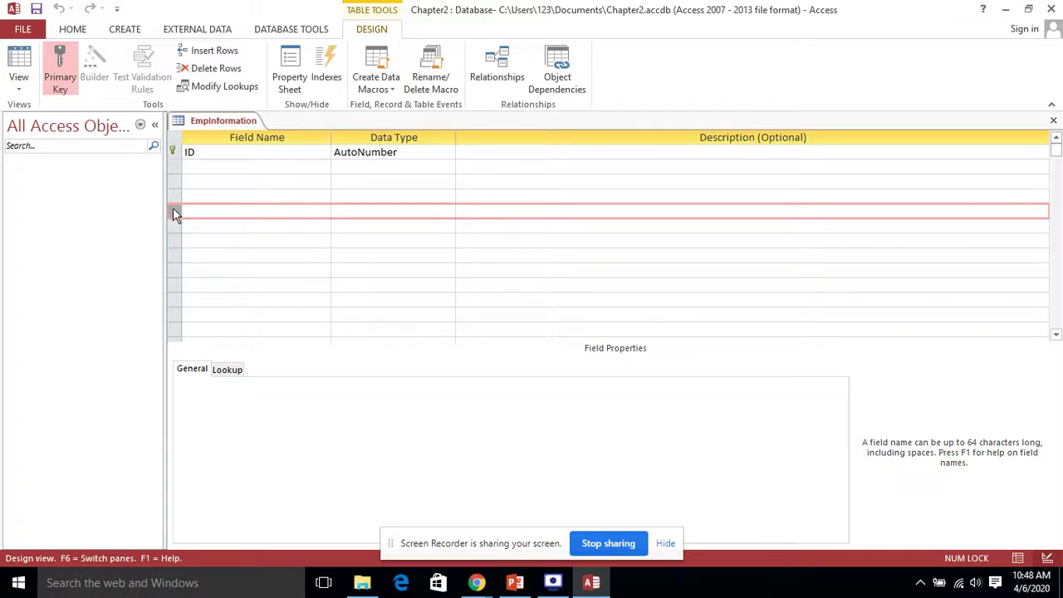
click(257, 242)
click(211, 152)
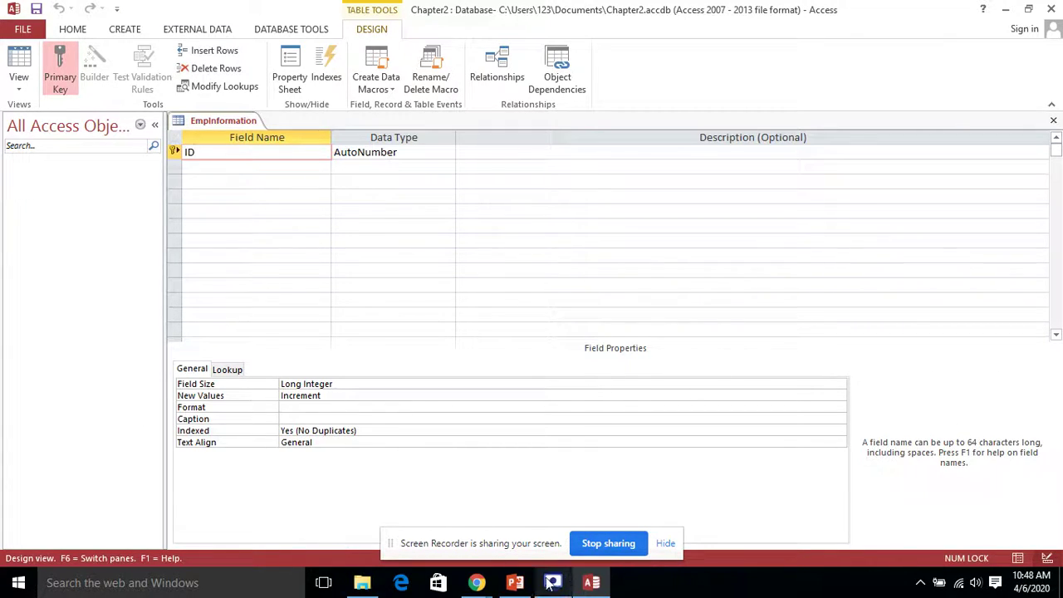
Highlight the Field Properties Pane topic on the PowerPoint slide, view the Access design window, and return to the remaining slide topics.
click(515, 583)
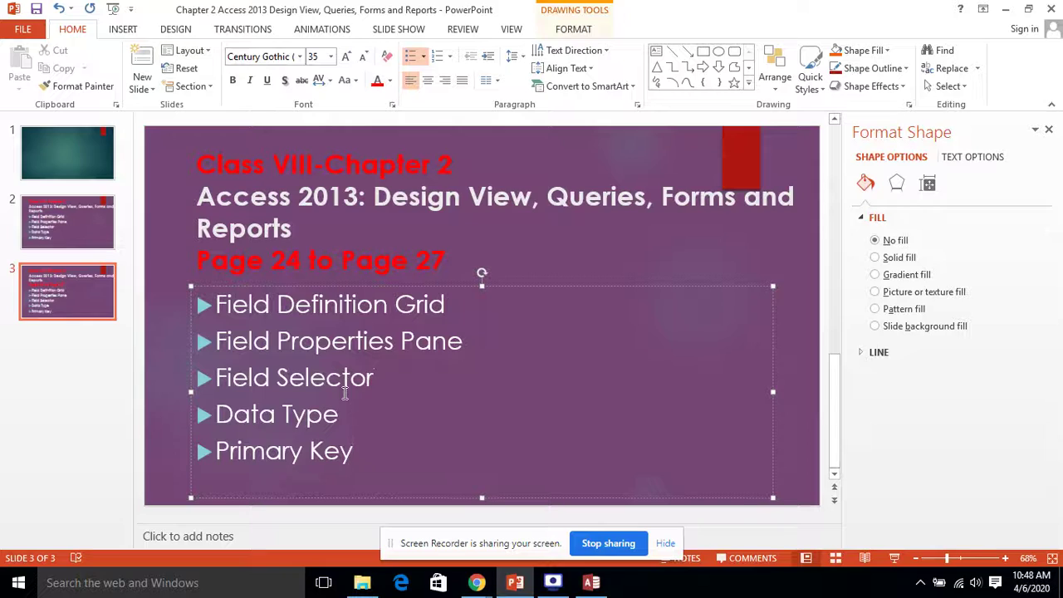
drag(467, 340, 213, 341)
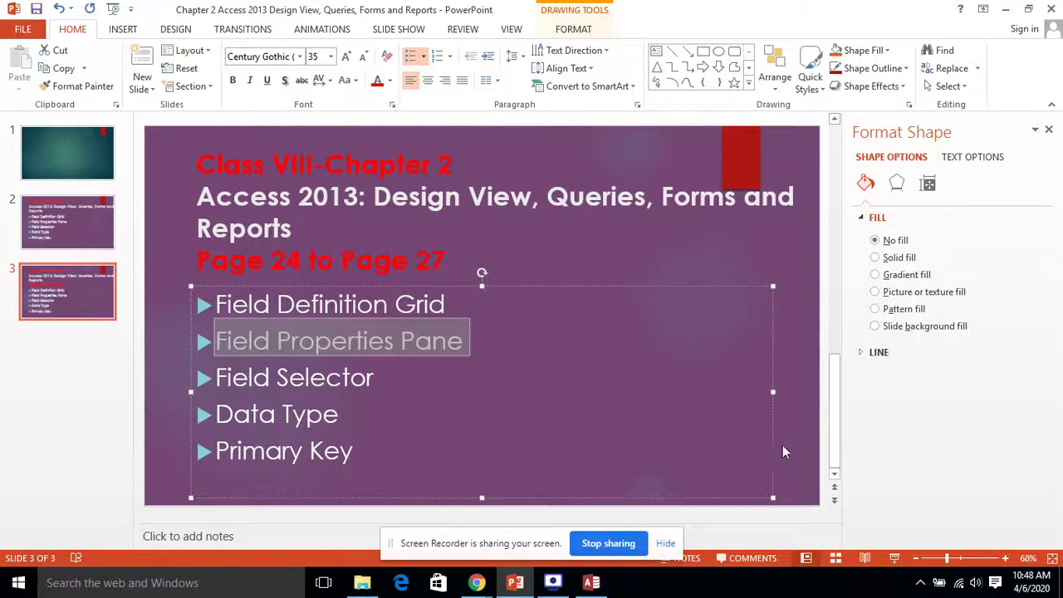
click(592, 583)
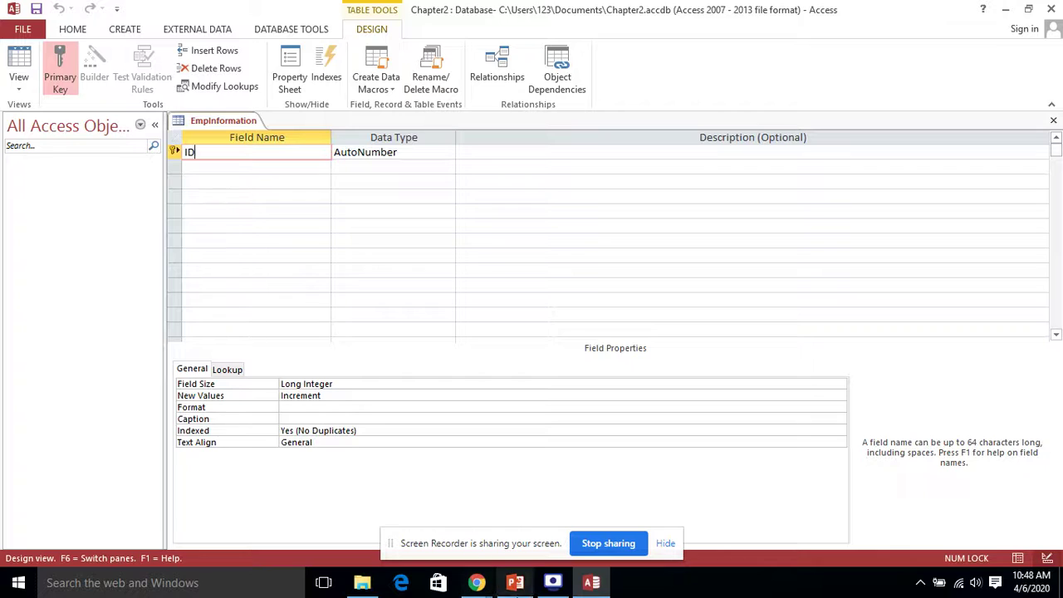
mouse_move(575, 584)
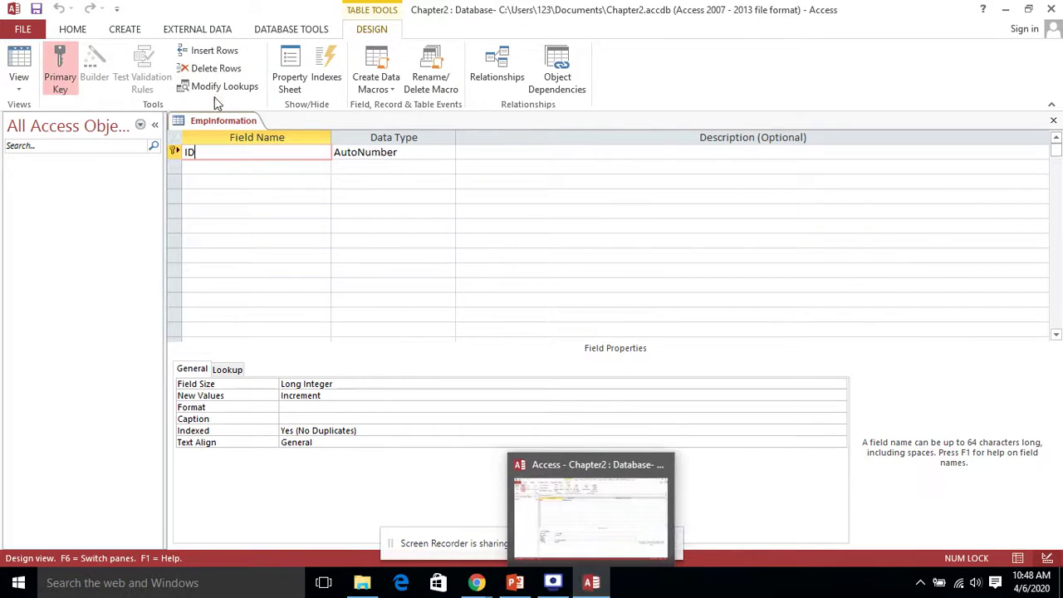
click(515, 585)
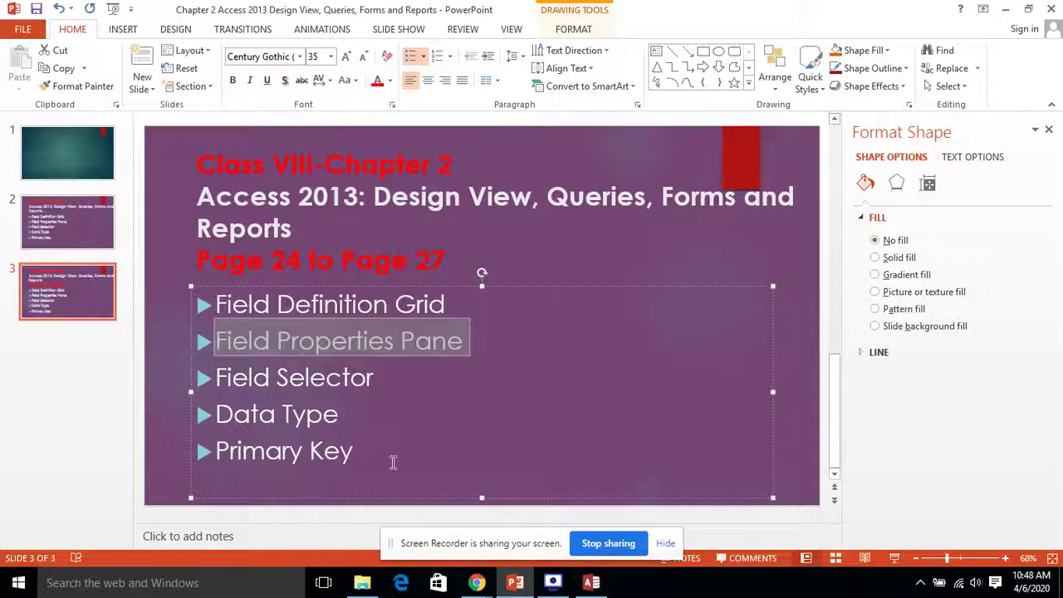
click(446, 304)
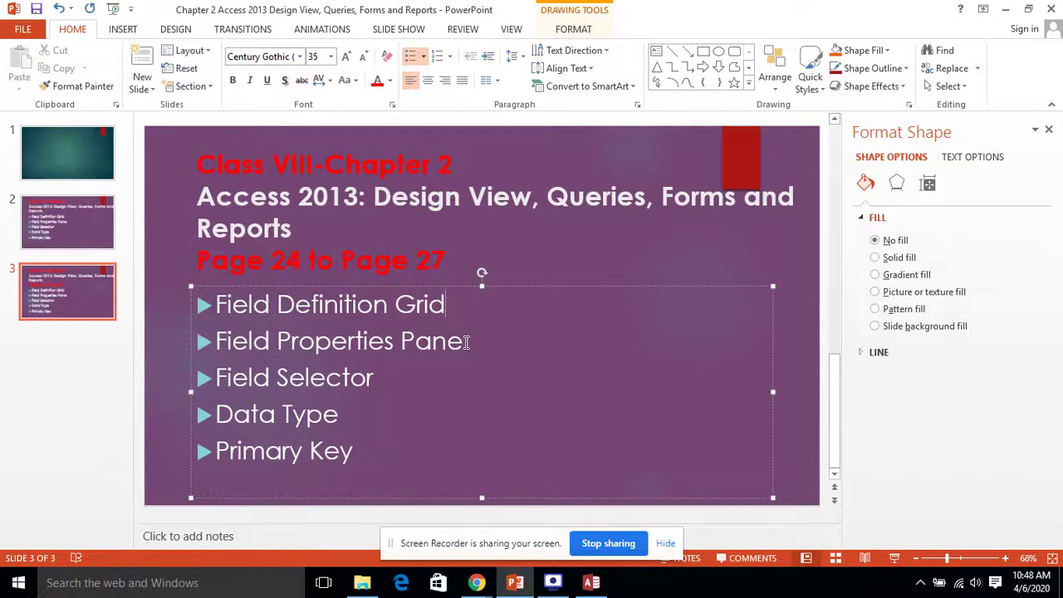
click(399, 379)
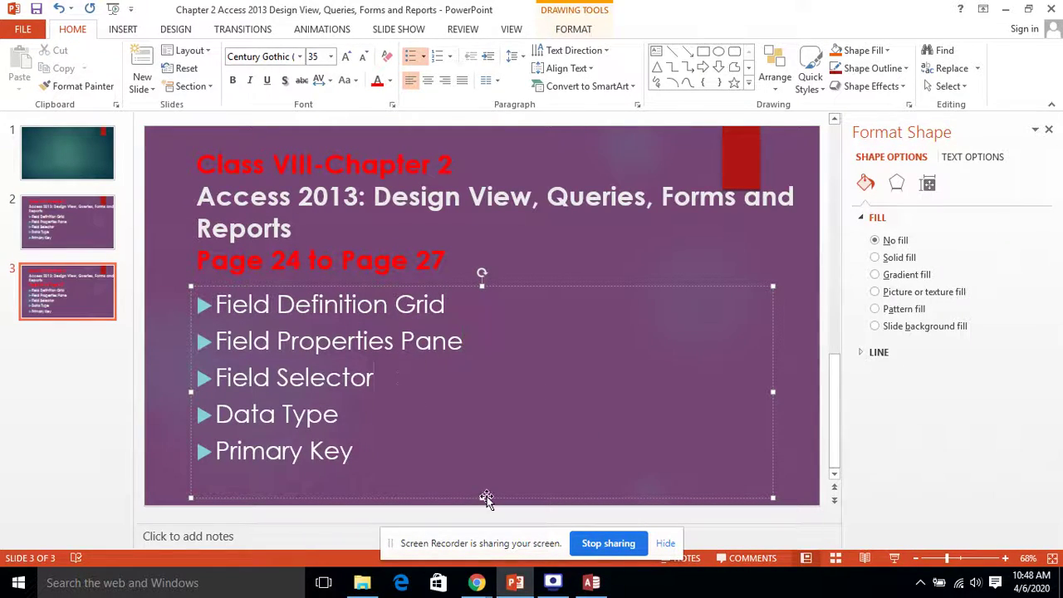
Switch to Access and add an EmpName field below ID with the Short Text data type.
click(592, 586)
click(254, 167)
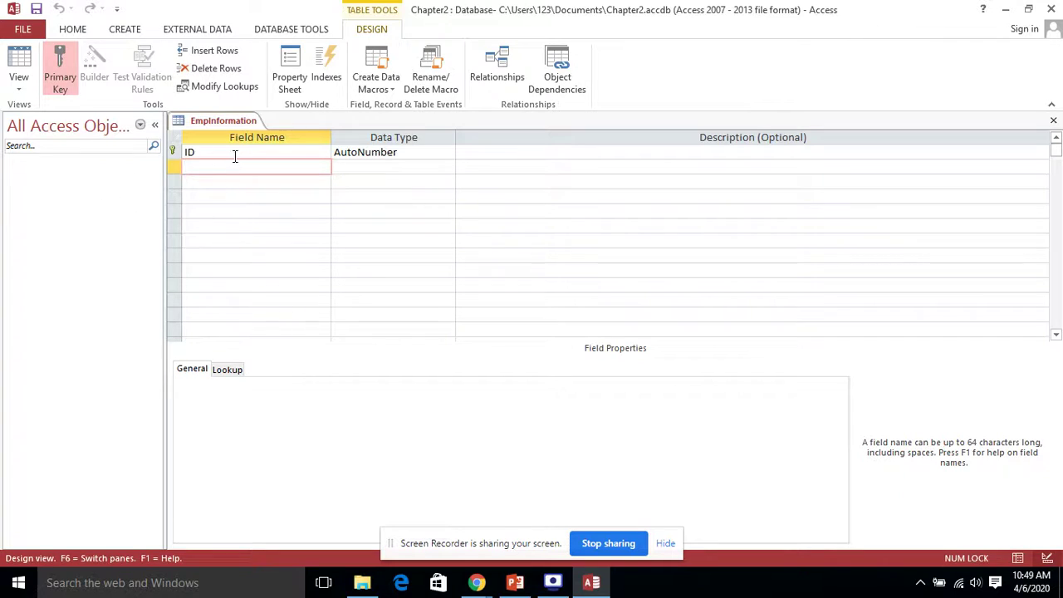
text(EmpName)
click(449, 168)
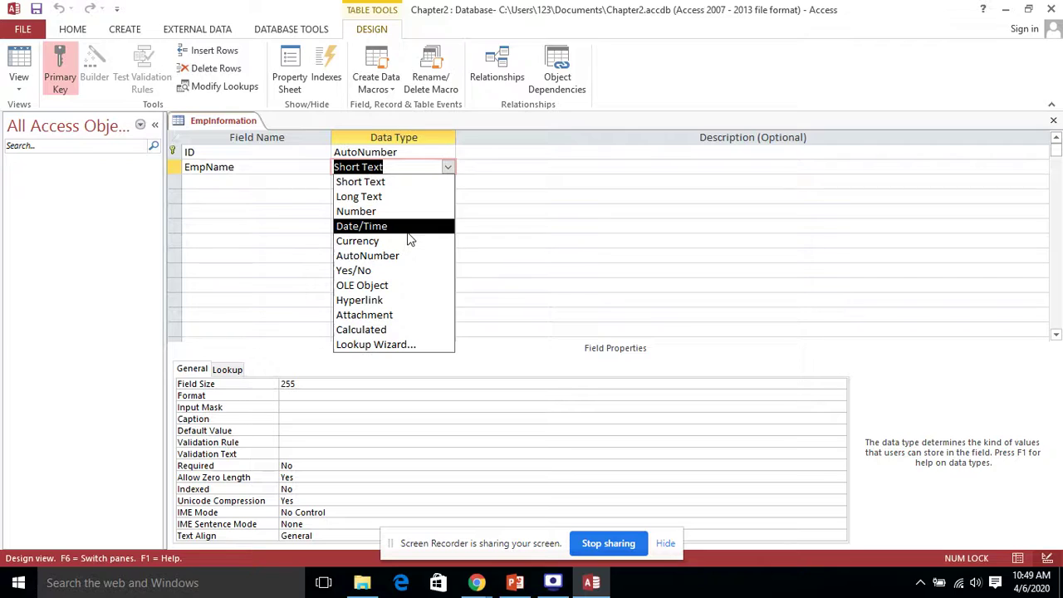
click(385, 181)
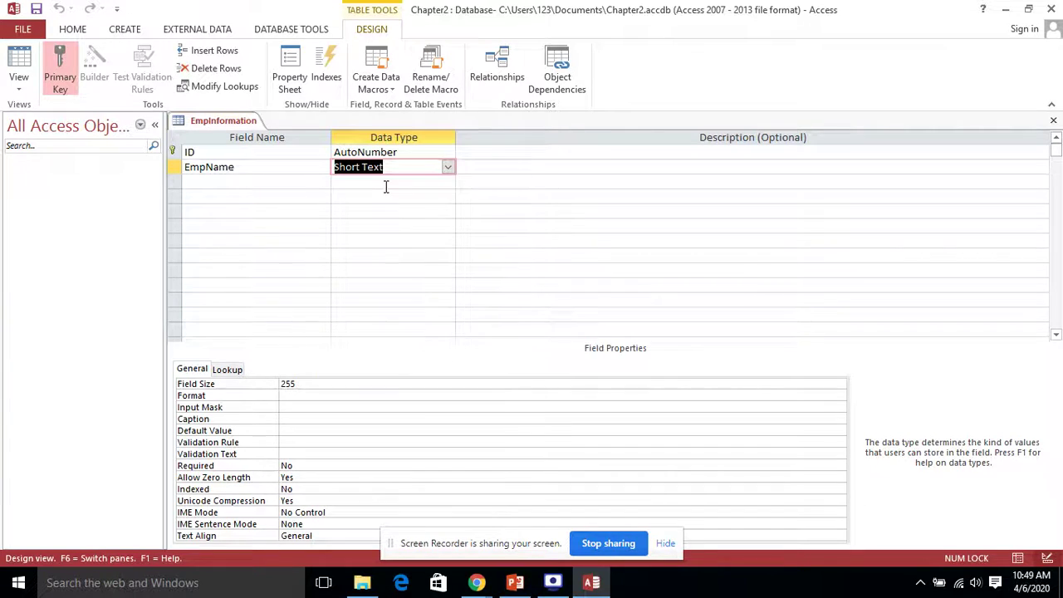
Add a JobTitle field below EmpName, keeping the Short Text data type.
click(255, 181)
text(JobTitle)
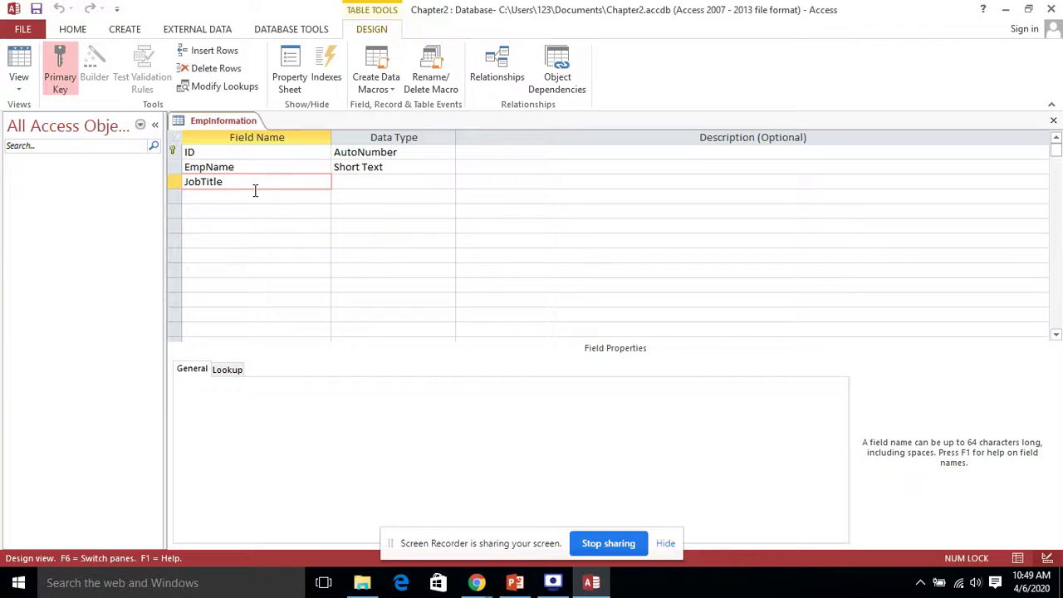
key(Tab)
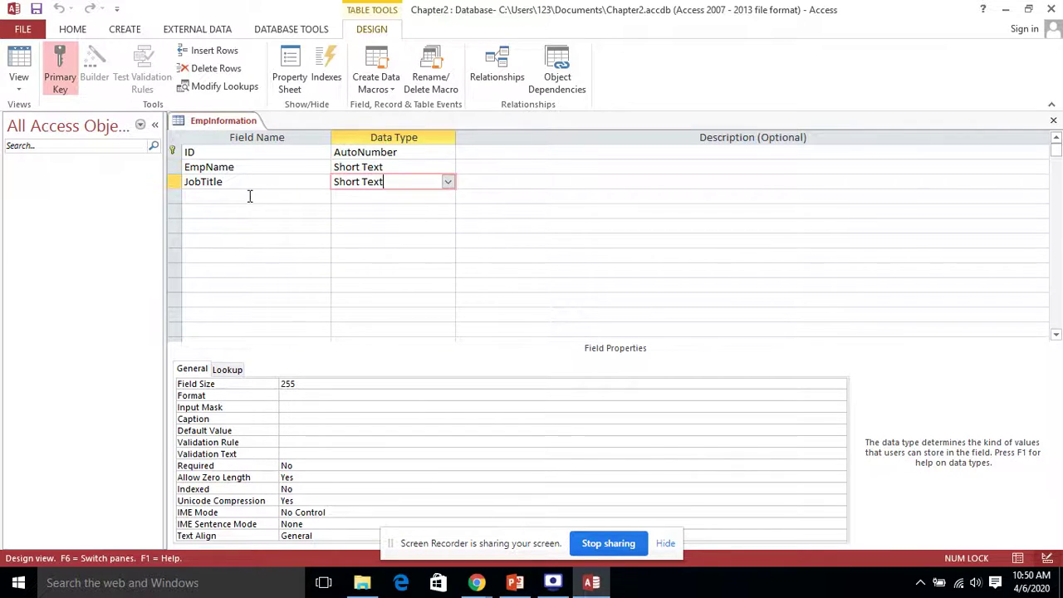
Add a Date of Joining field below JobTitle with the Date/Time data type.
click(270, 201)
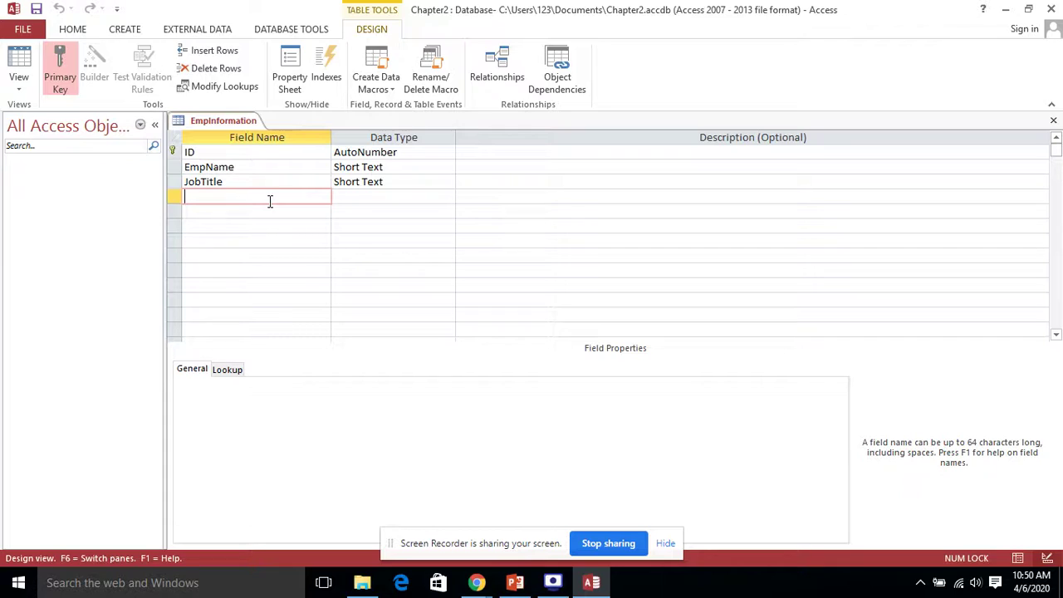
text(Date of Joining)
click(349, 197)
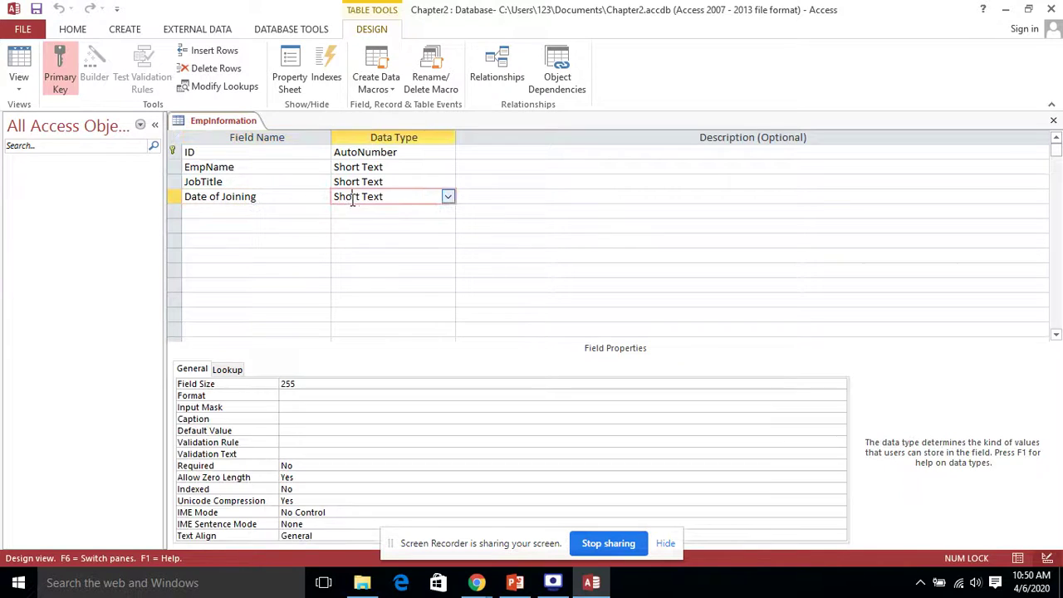
click(449, 196)
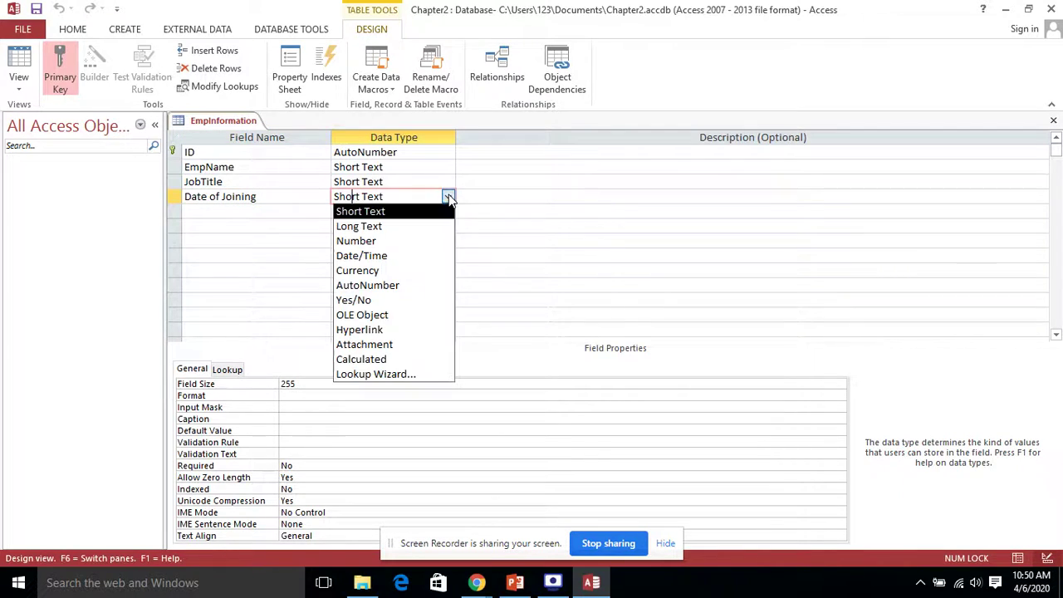
click(429, 257)
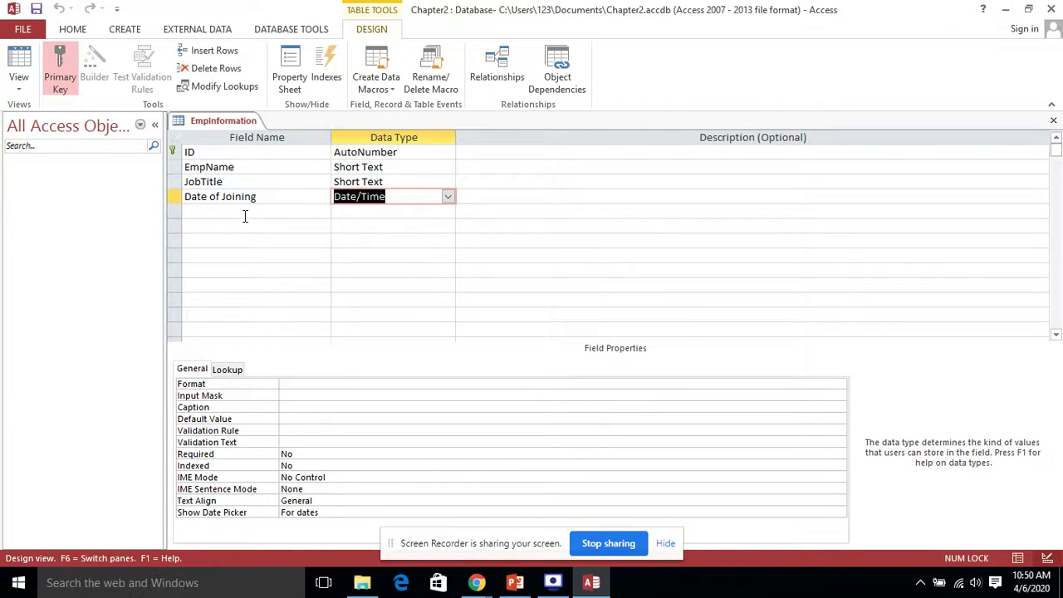
Add an EmpSalary field below Date of Joining and choose Number as its data type.
click(246, 212)
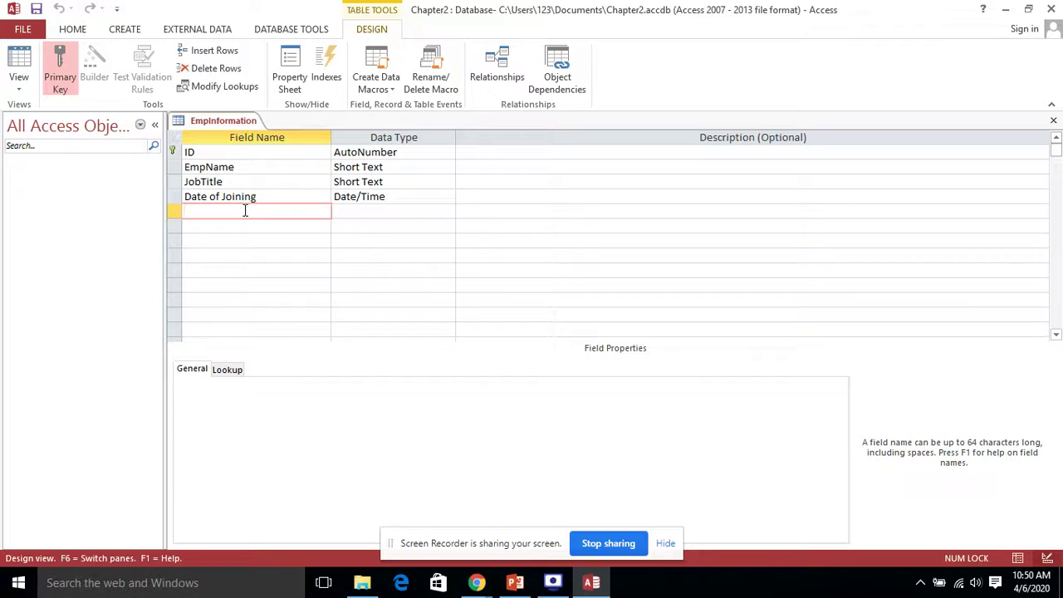
text(EmpSalary)
click(401, 212)
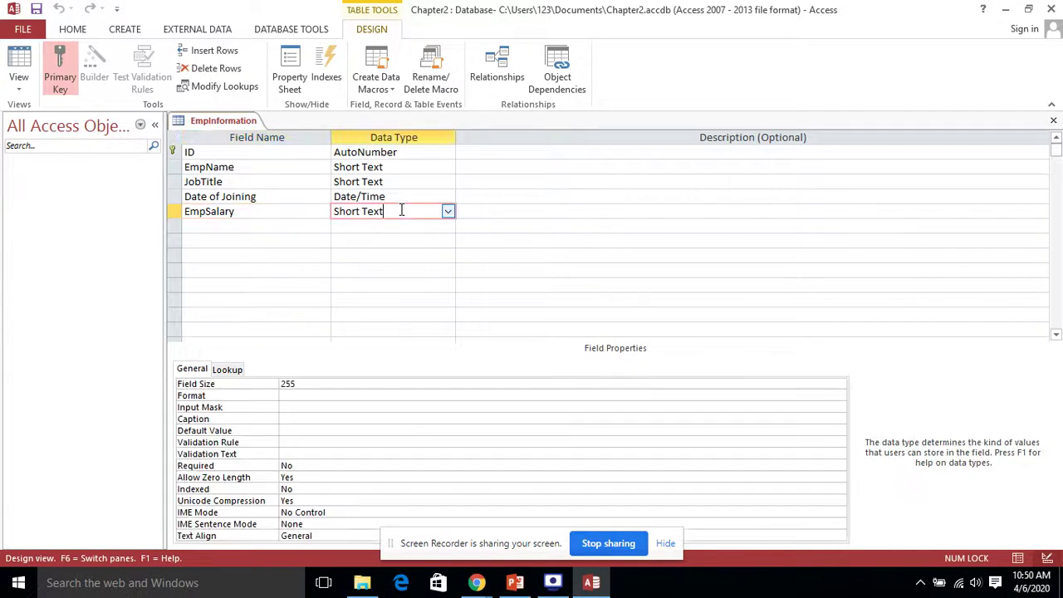
click(447, 210)
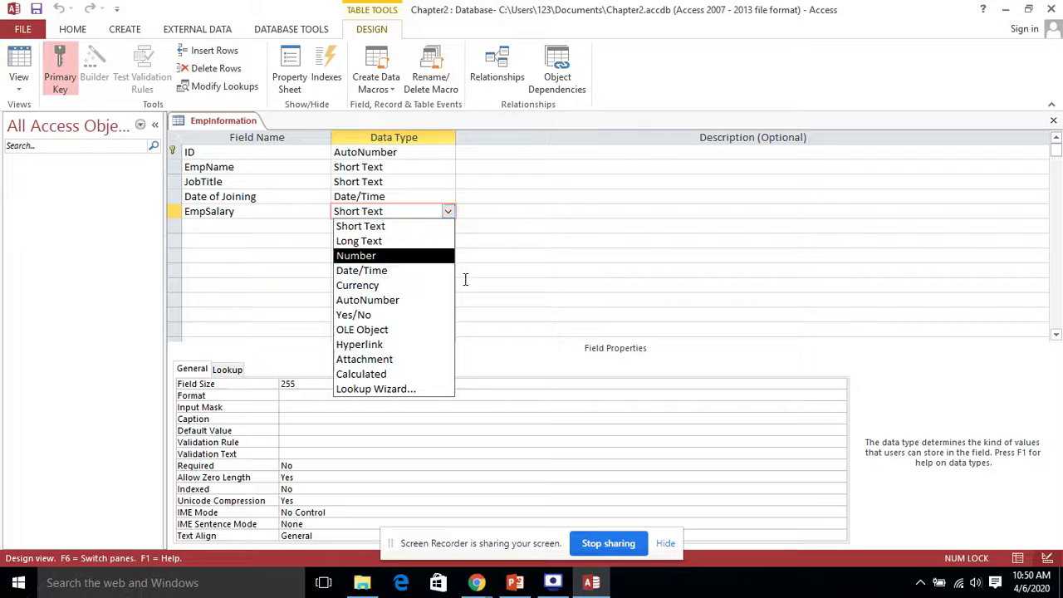
click(403, 262)
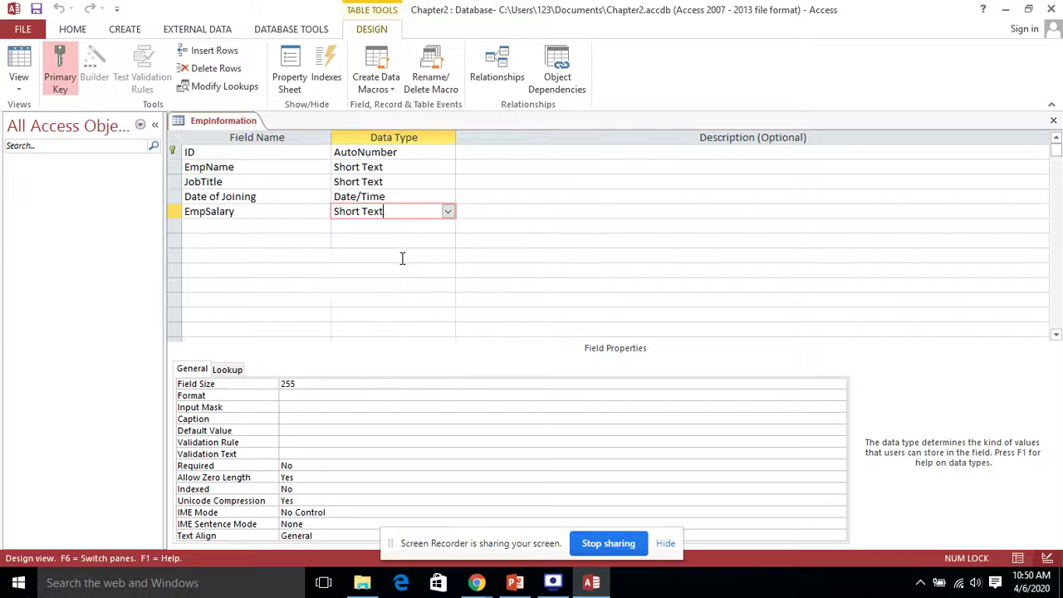
Rename the ID field in the EmpInformation table as EmpID.
click(246, 155)
key(Down)
key(Down)
key(Down)
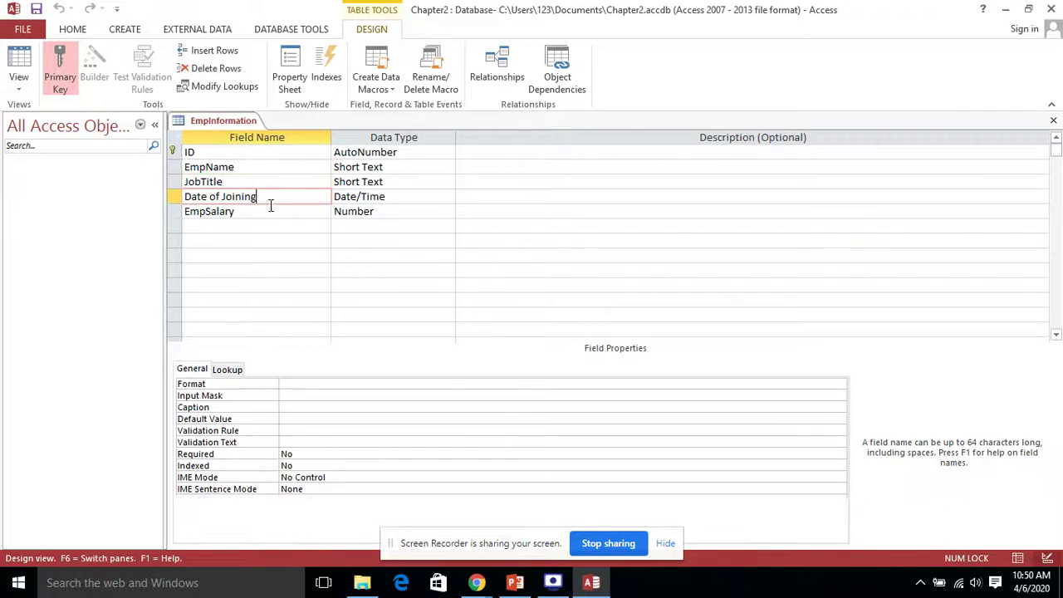
key(Down)
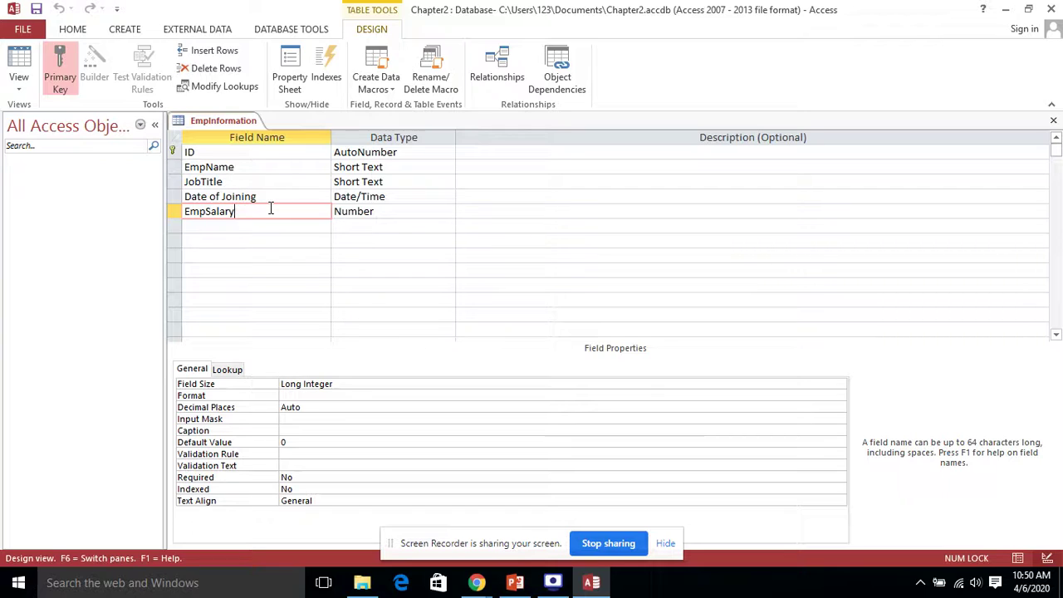
click(199, 153)
key(BackSpace)
key(BackSpace)
text(EmpID)
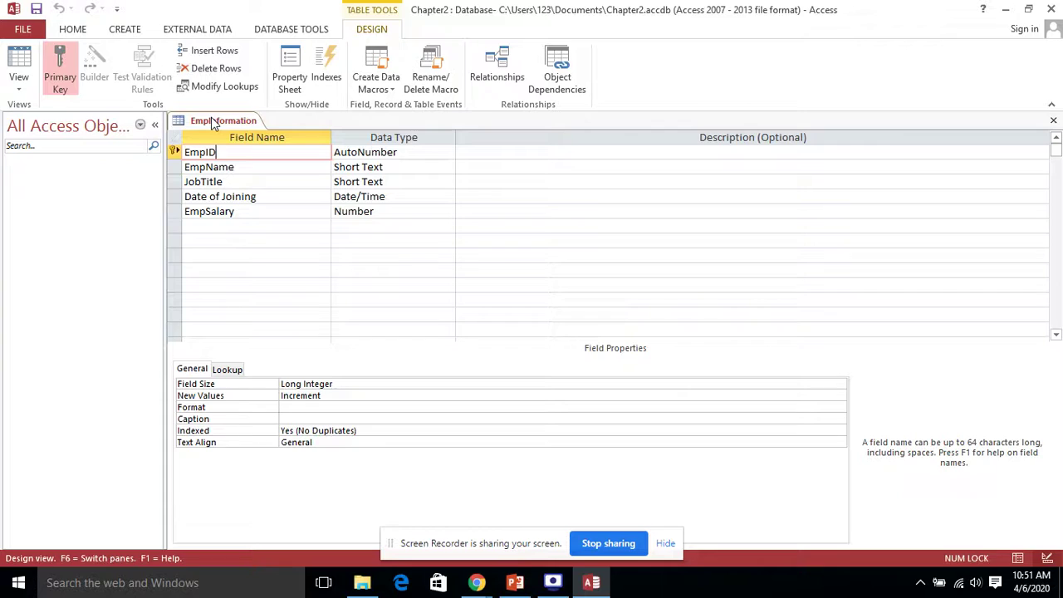
Review the field names from EmpID to EmpSalary and the data types assigned to them.
click(277, 225)
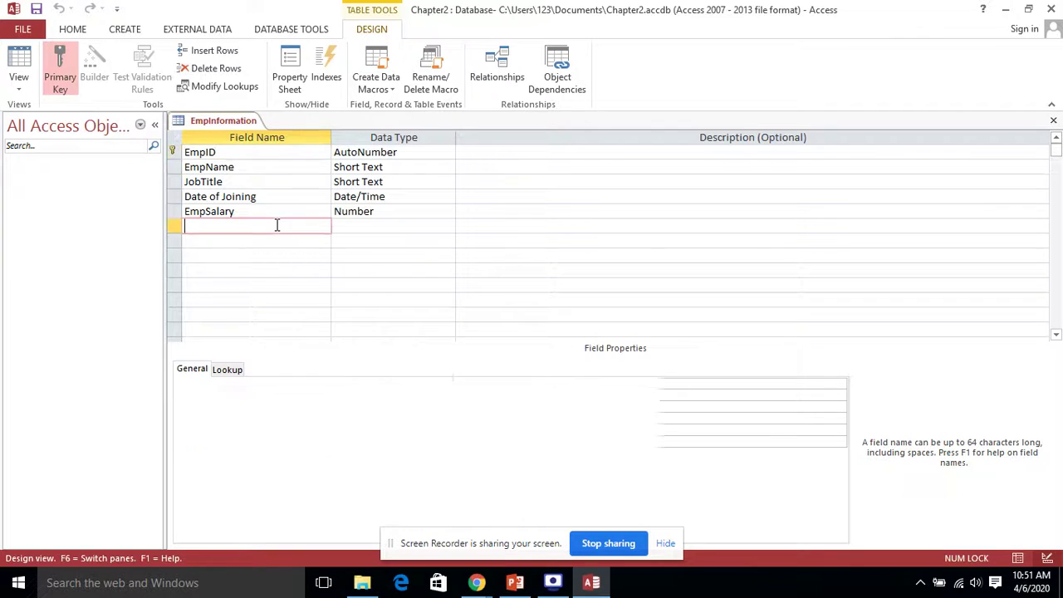
click(260, 152)
click(265, 169)
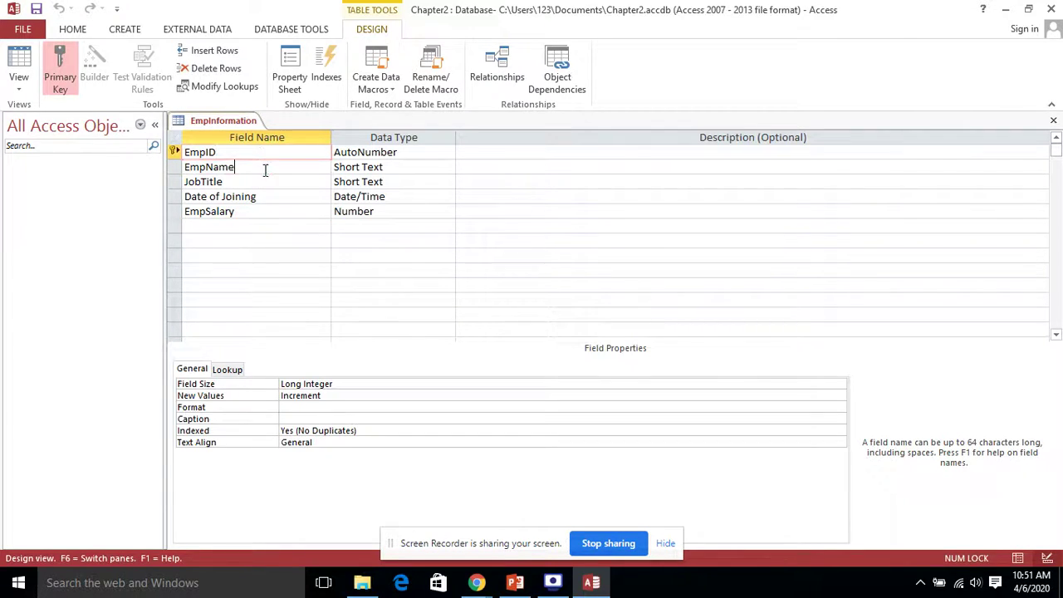
click(269, 182)
click(274, 199)
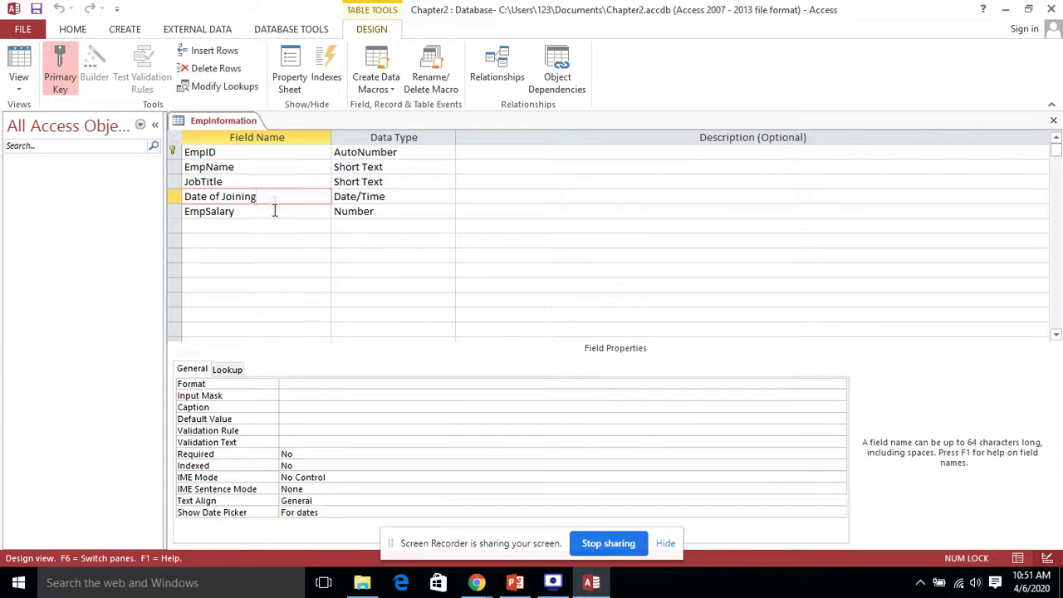
click(275, 210)
click(280, 197)
click(410, 152)
click(410, 167)
click(410, 182)
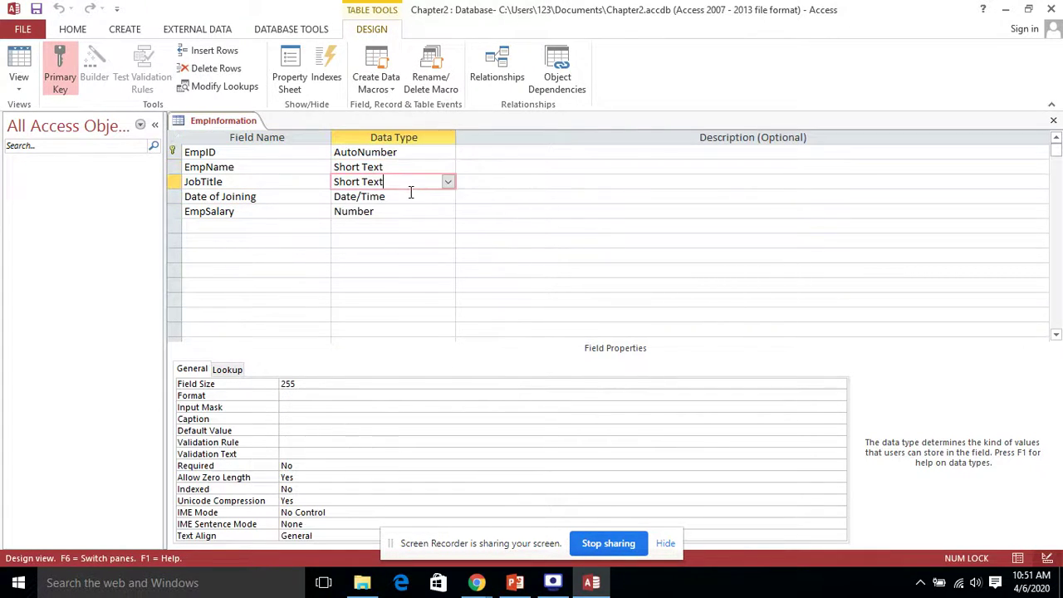
click(239, 211)
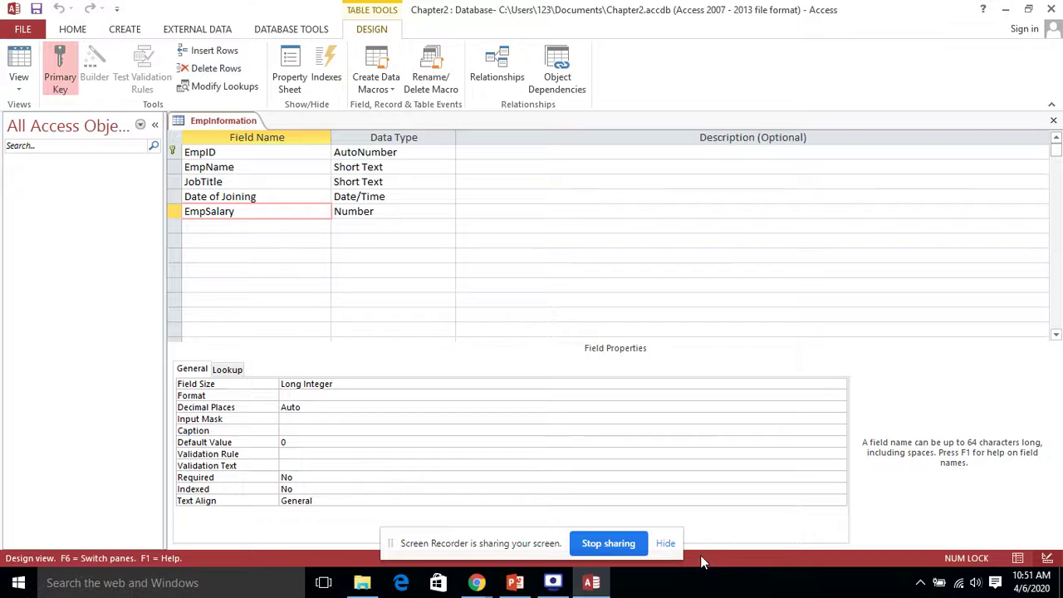
Switch to PowerPoint, highlight the Primary Key bullet on slide 3, and return to Access.
click(515, 583)
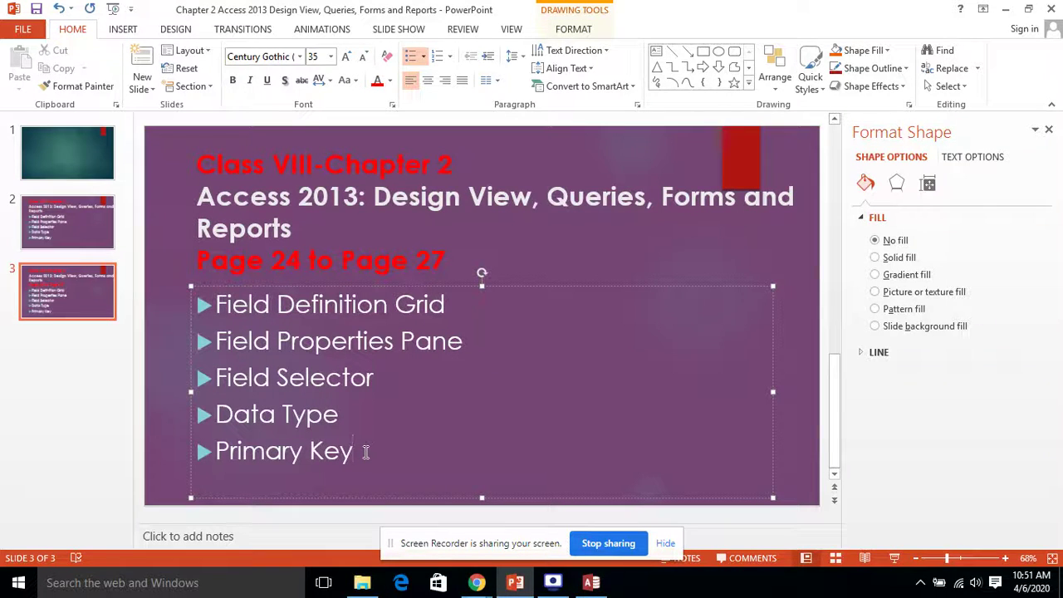
drag(364, 453, 223, 462)
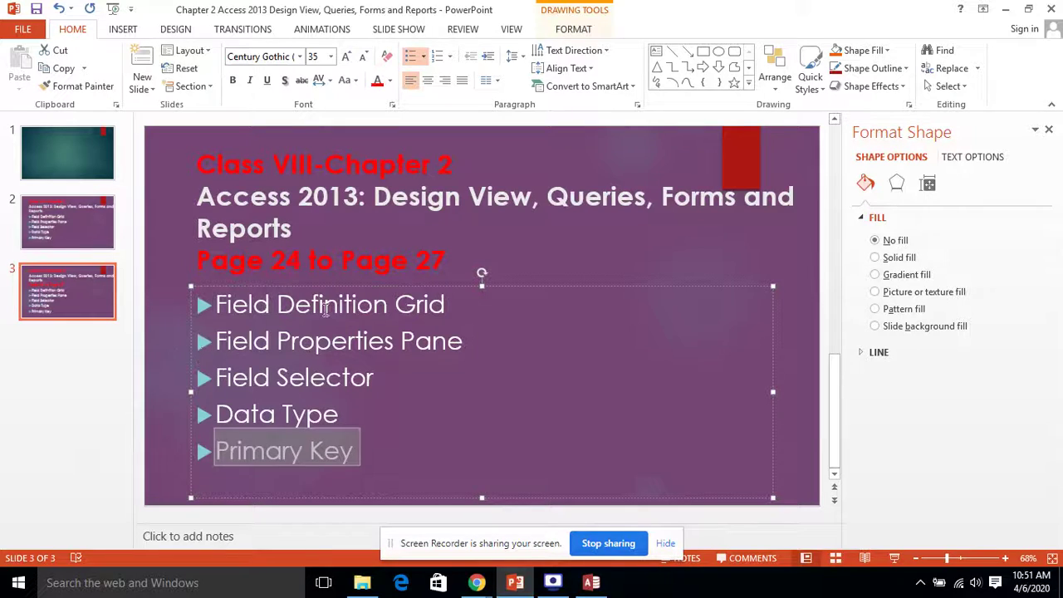
click(592, 582)
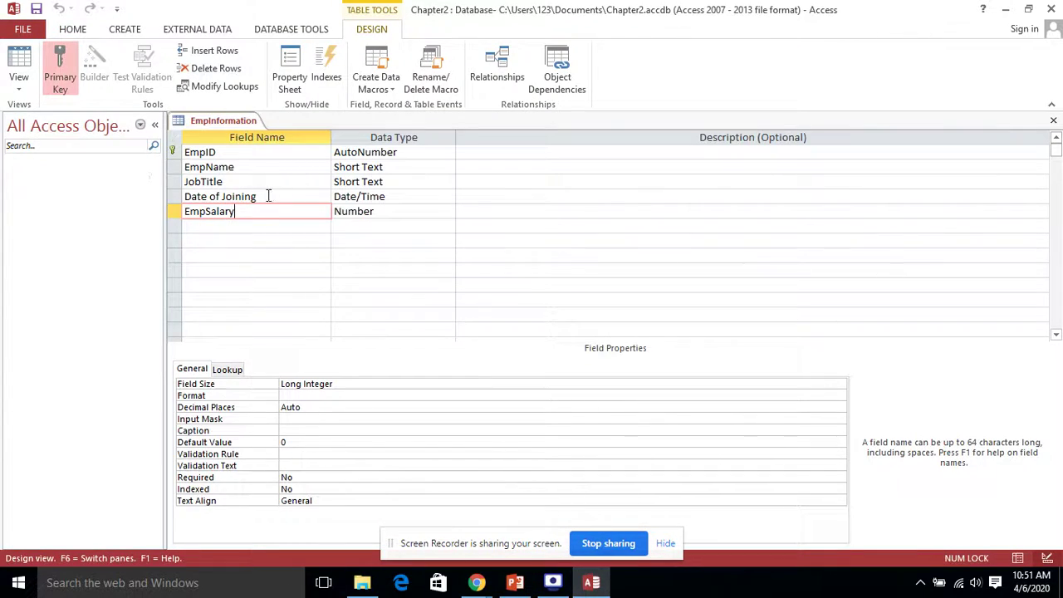
Go through the table's fields and make EmpName the primary key.
click(276, 168)
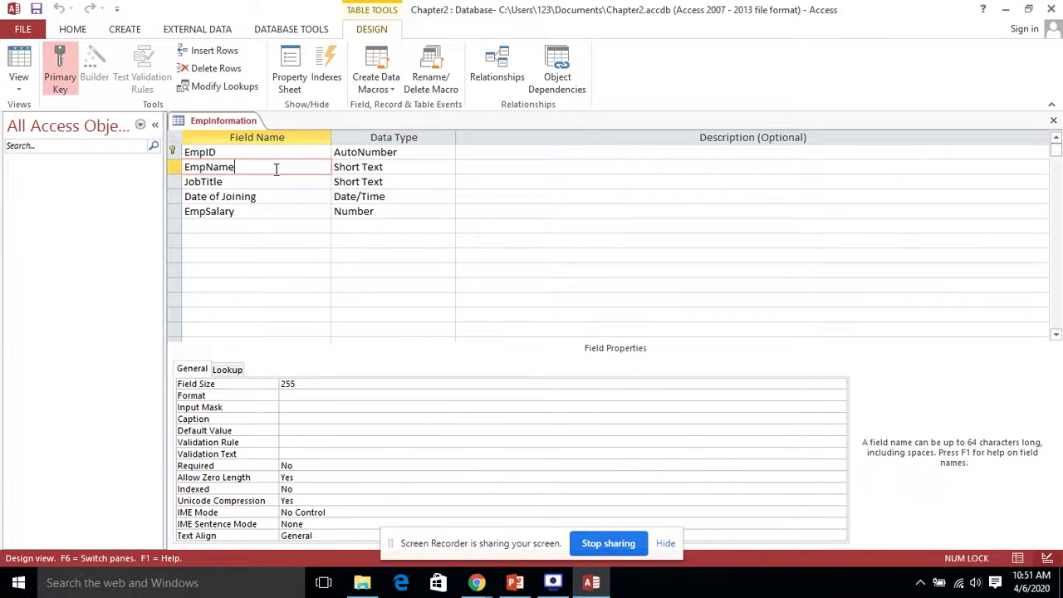
click(264, 198)
click(269, 212)
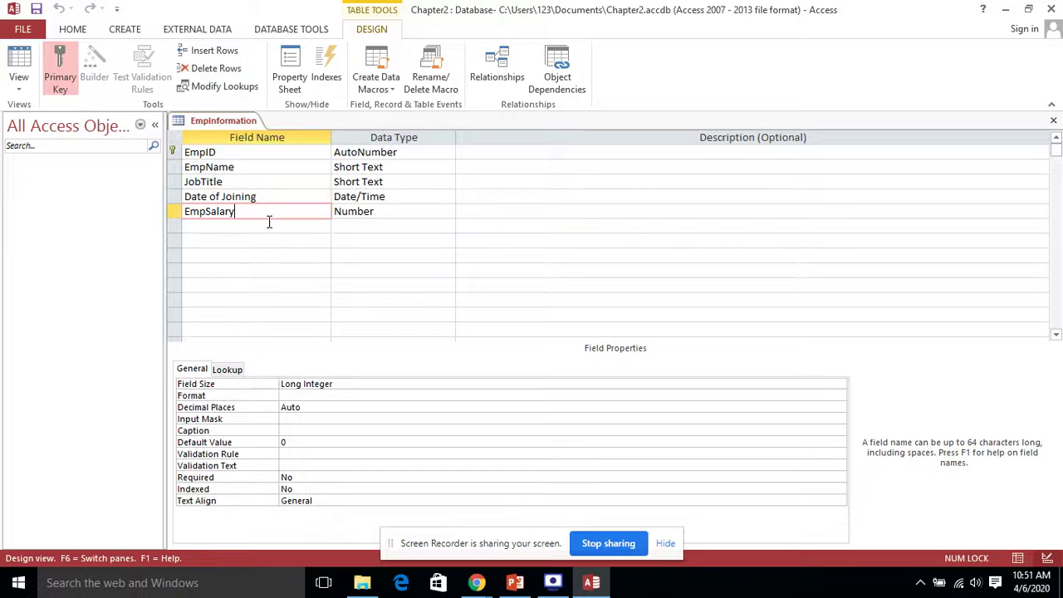
click(234, 154)
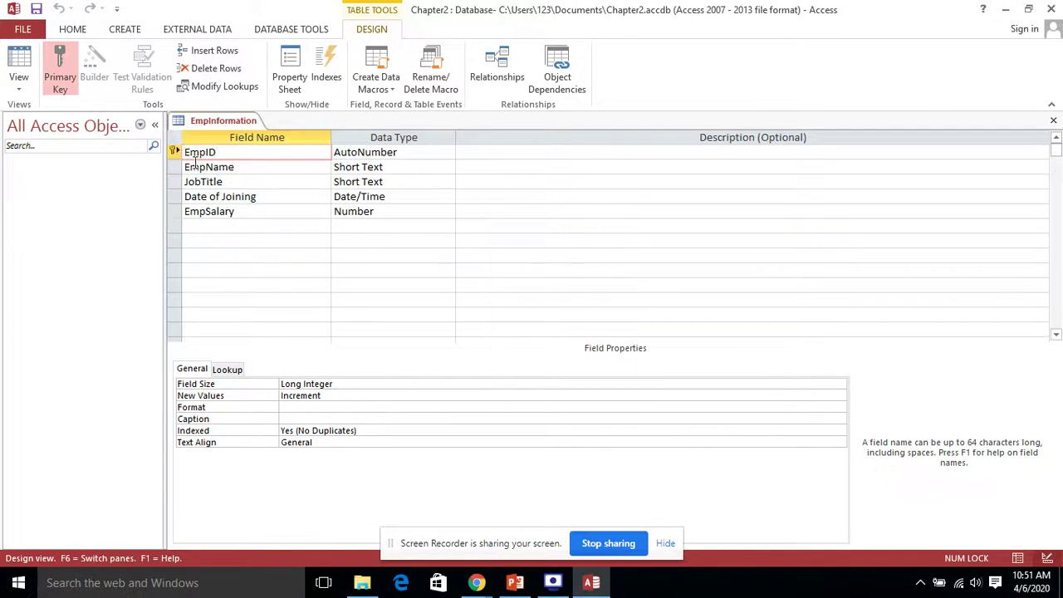
click(238, 179)
click(282, 214)
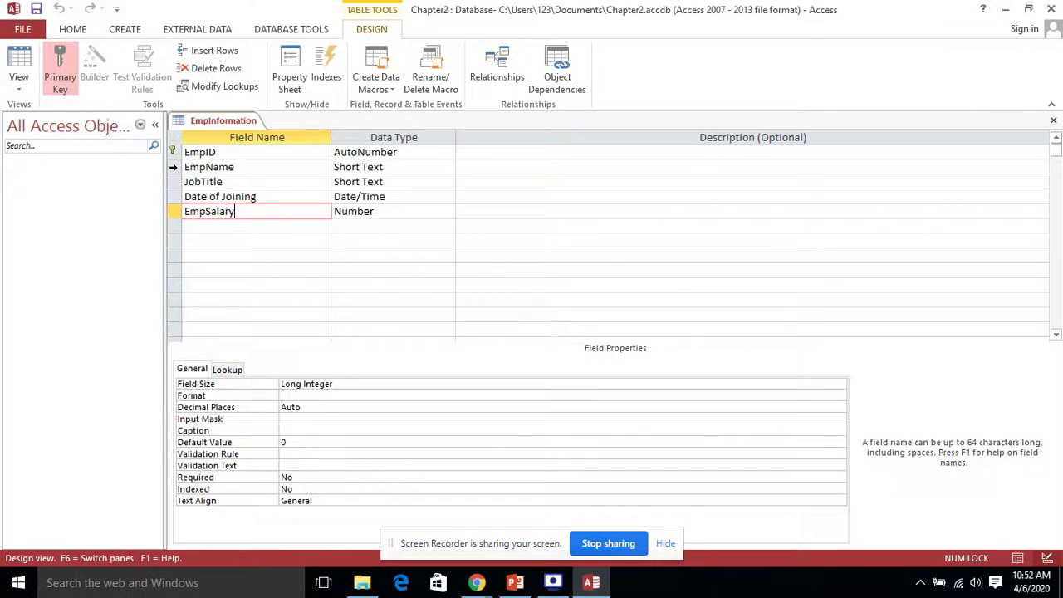
right_click(173, 167)
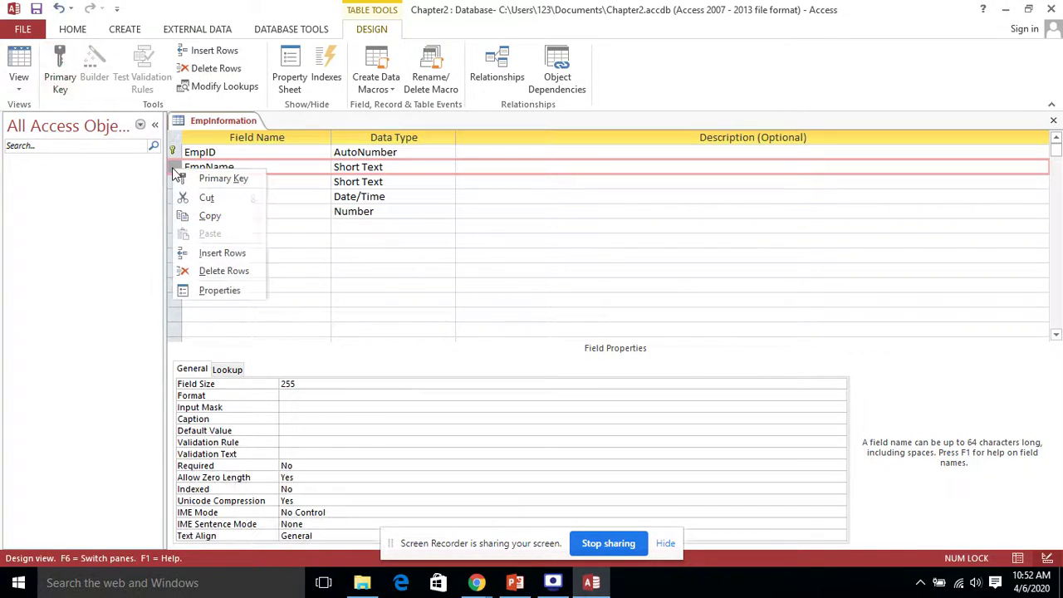
click(245, 181)
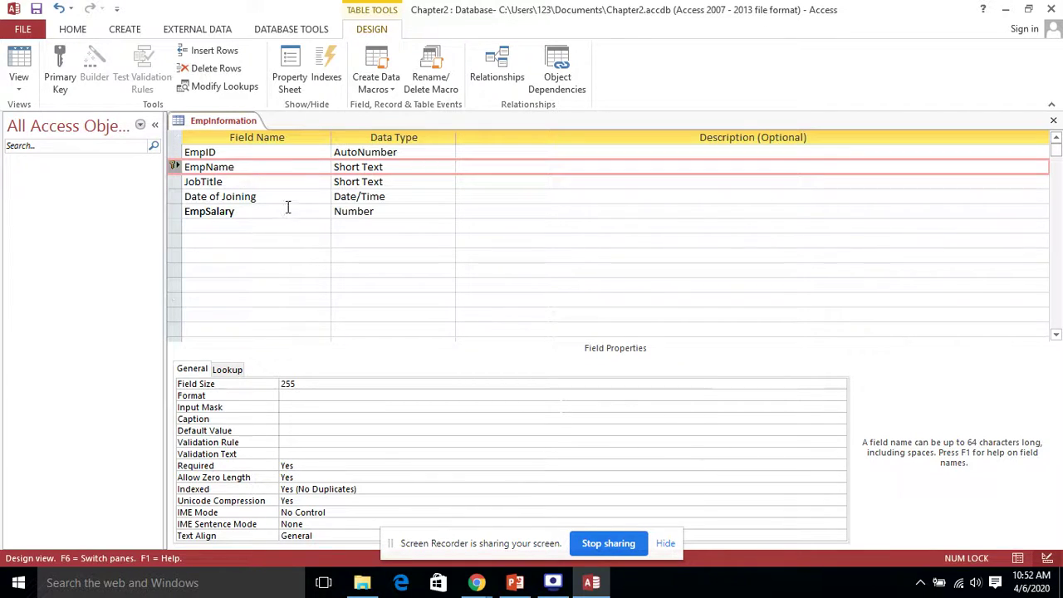
Check the EmpID and EmpName fields, and make EmpSalary the primary key.
click(285, 183)
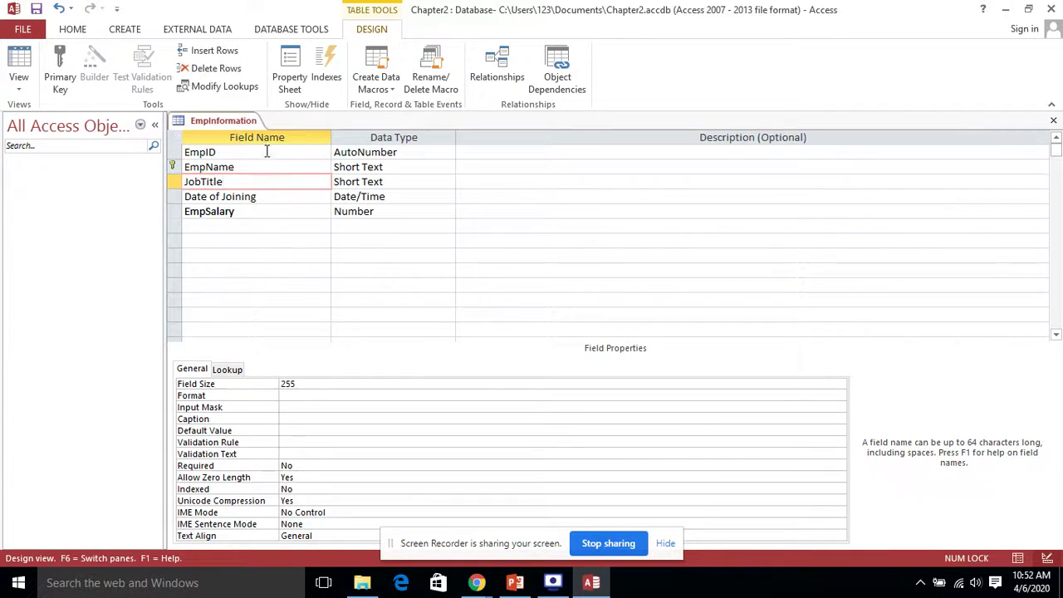
click(267, 152)
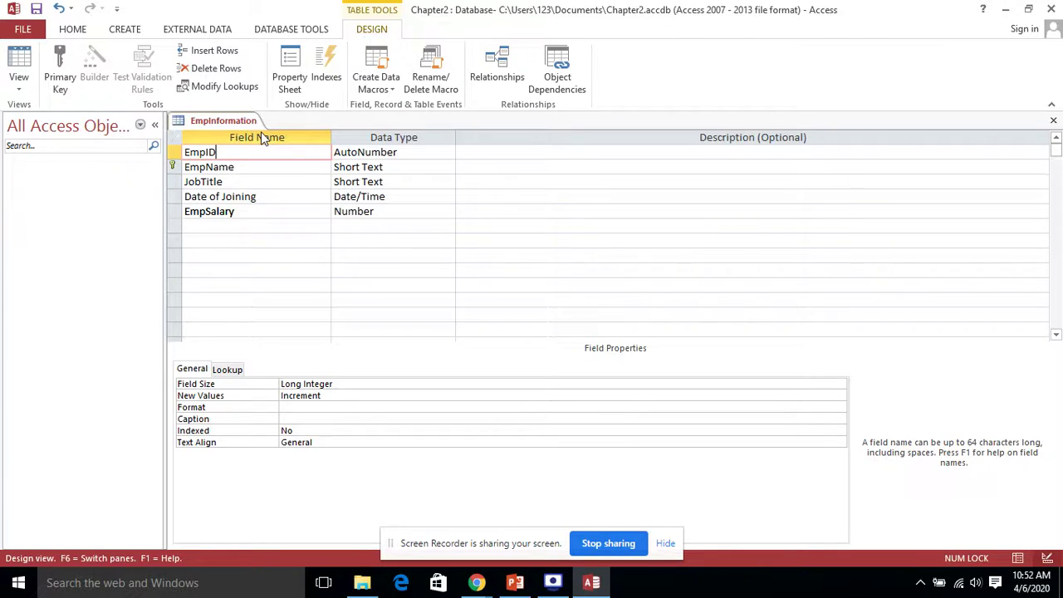
click(248, 167)
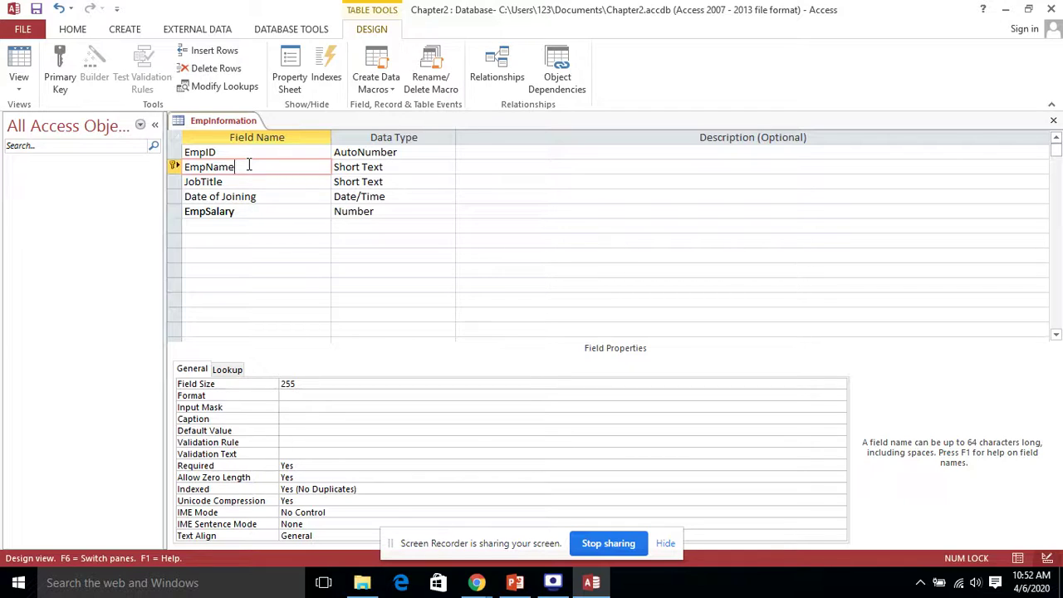
click(238, 212)
right_click(171, 214)
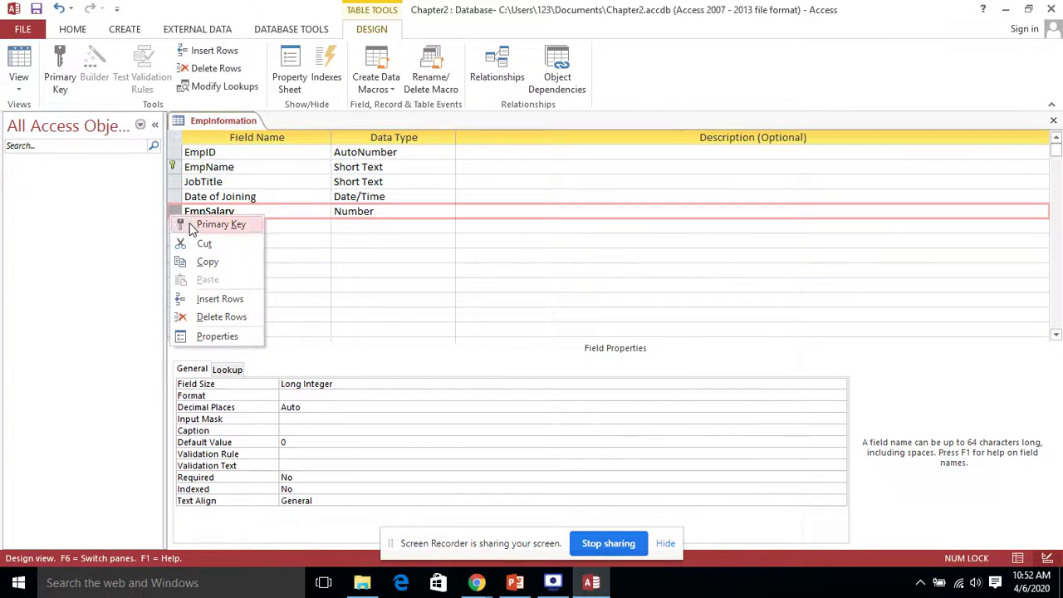
click(189, 225)
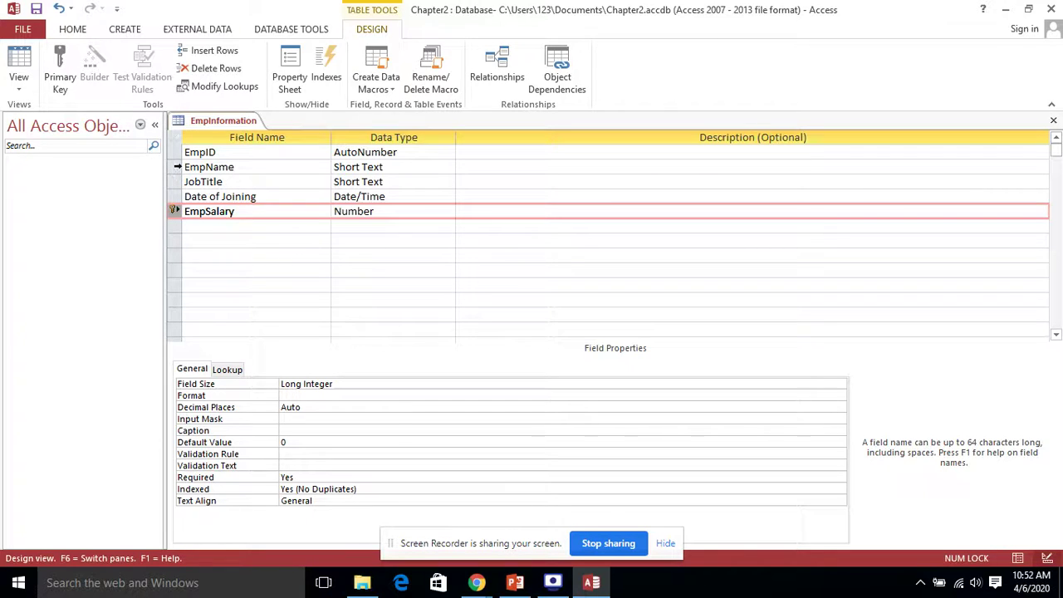
Move the primary key from EmpSalary back to the EmpName field.
right_click(177, 170)
click(233, 176)
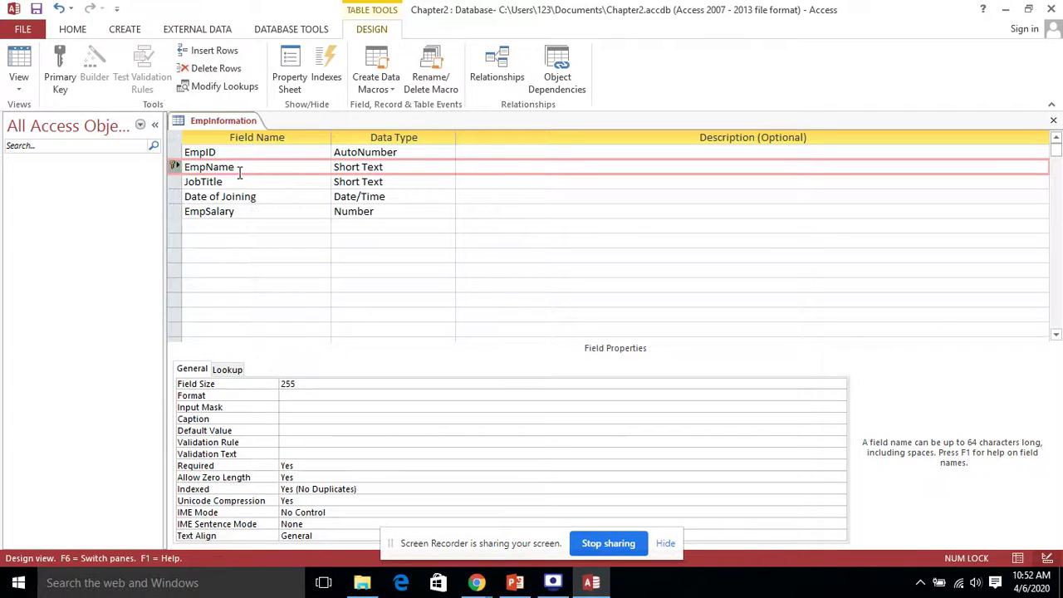
click(255, 166)
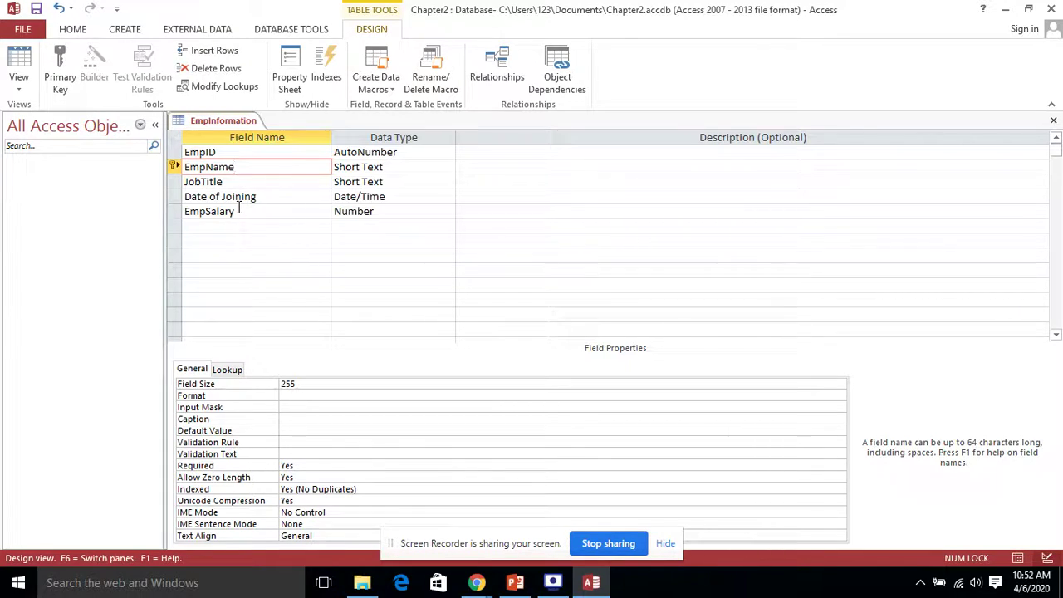
Make EmpID the table's primary key in place of EmpName.
right_click(235, 153)
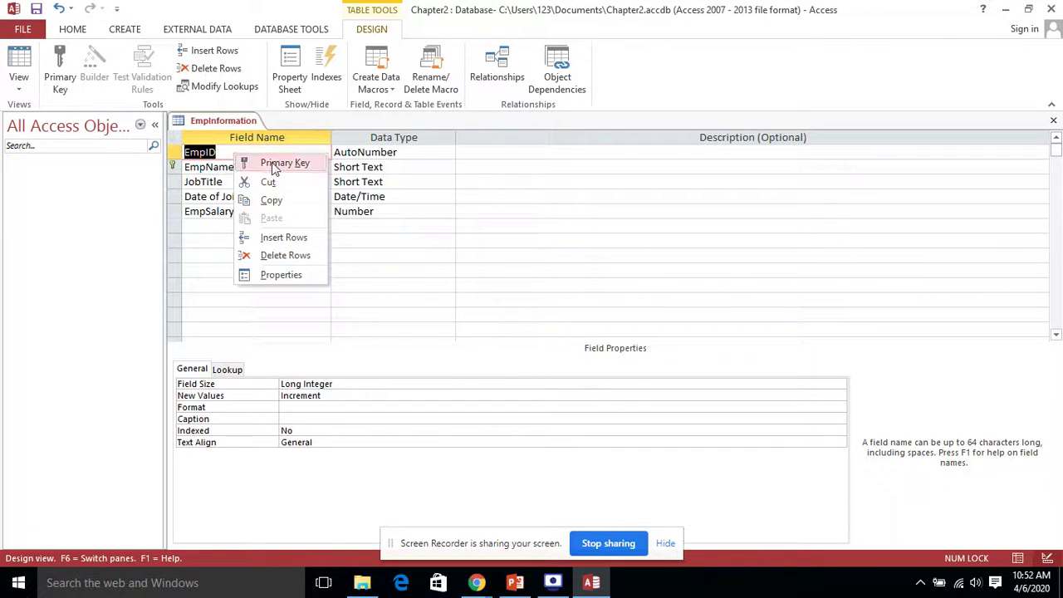
click(274, 163)
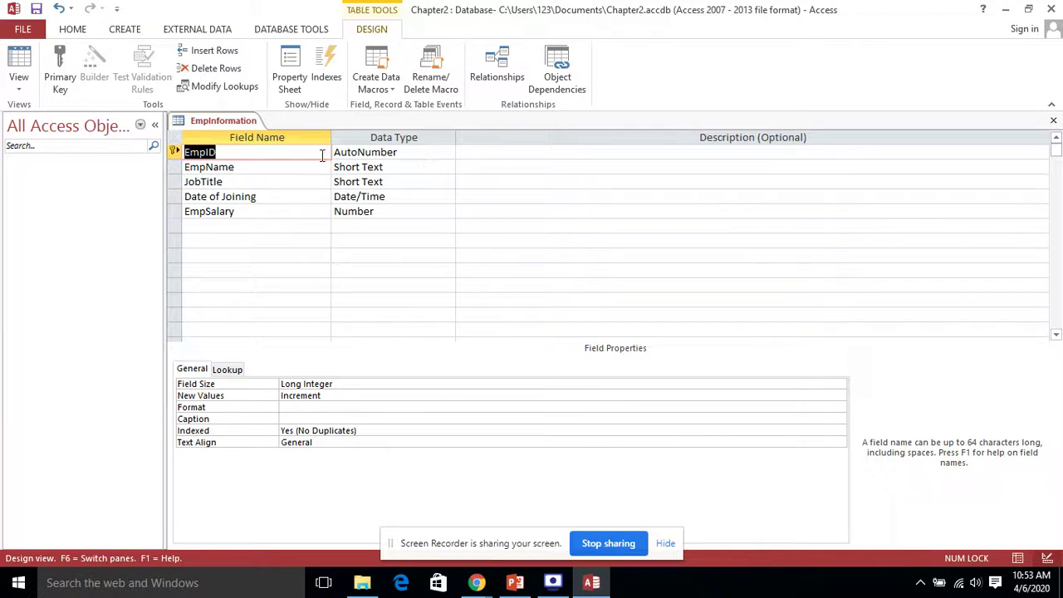
Add the description "Primary key to identify the records" to EmpID and "This is for employee full name" to EmpName.
click(422, 264)
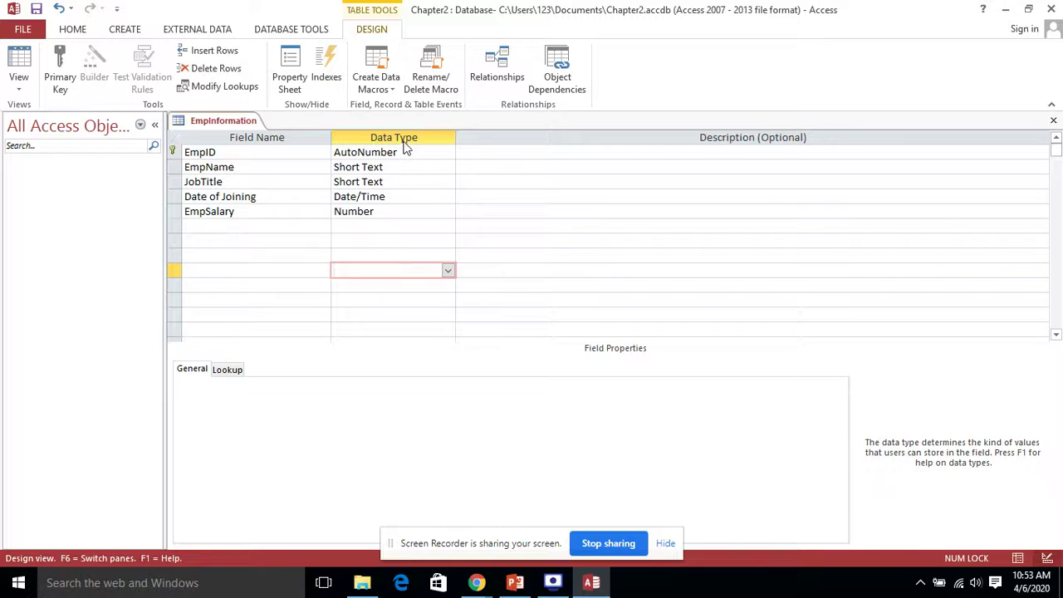
click(425, 212)
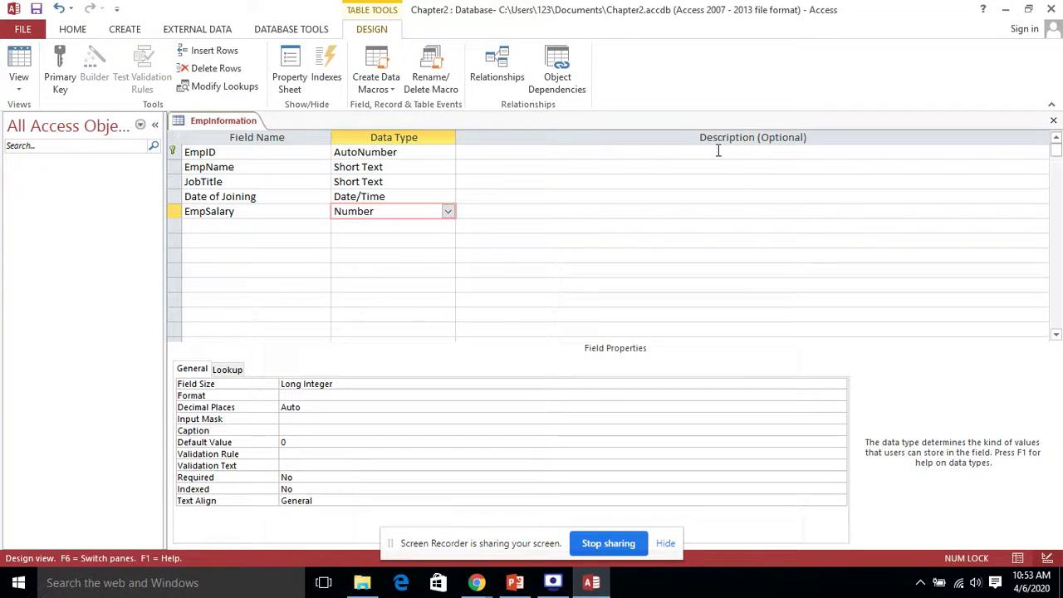
click(523, 152)
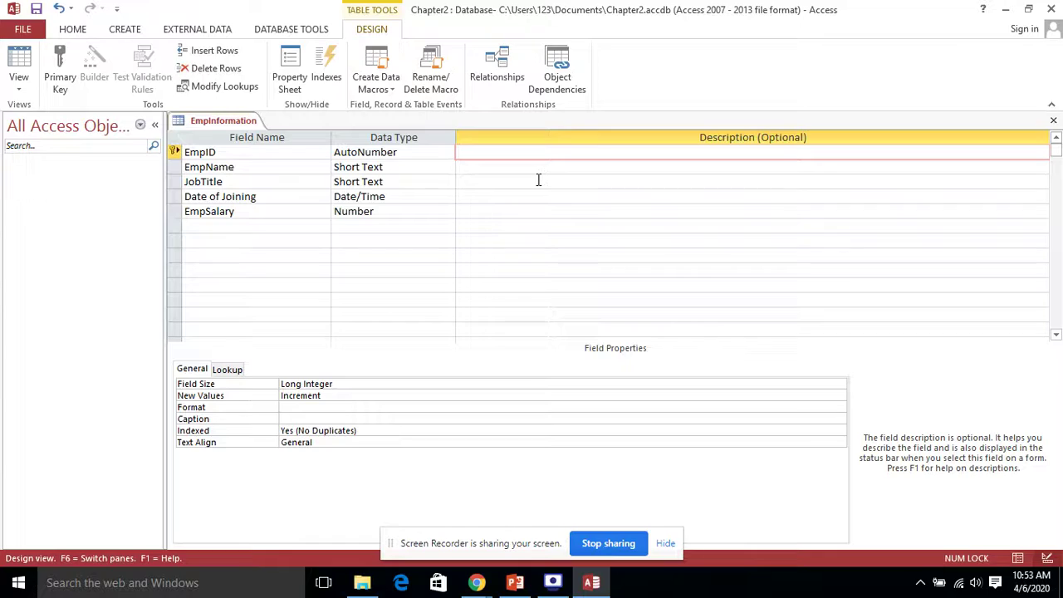
text(Primary key to identify the records)
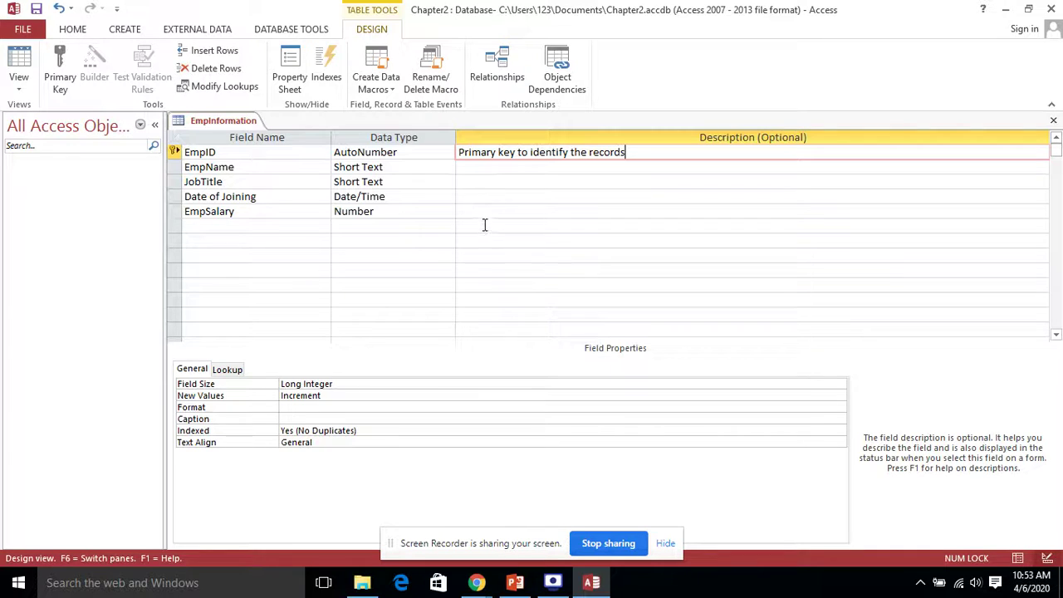
click(482, 168)
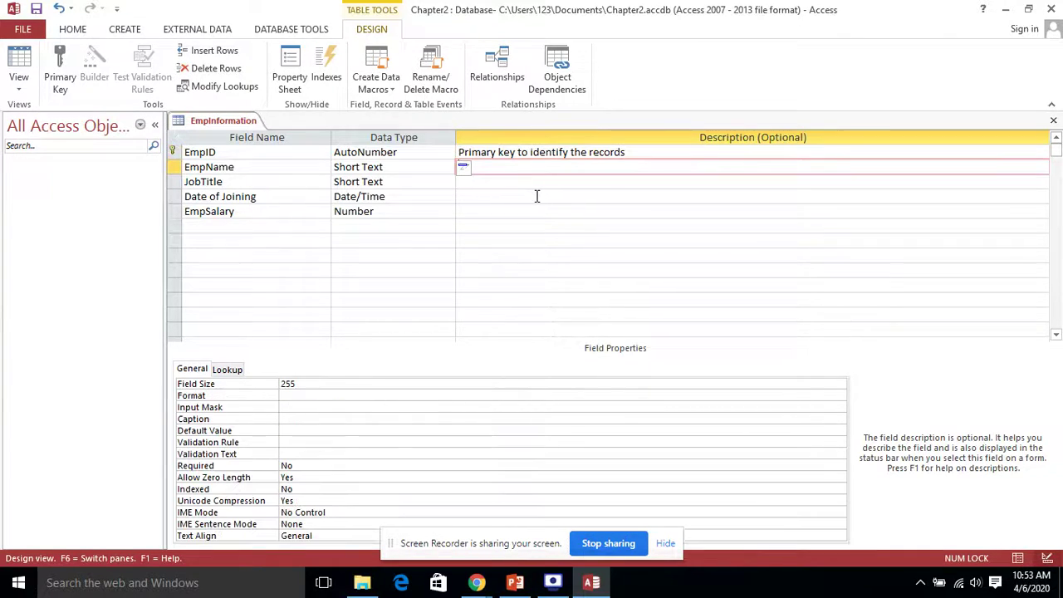
text(This is for employee full name)
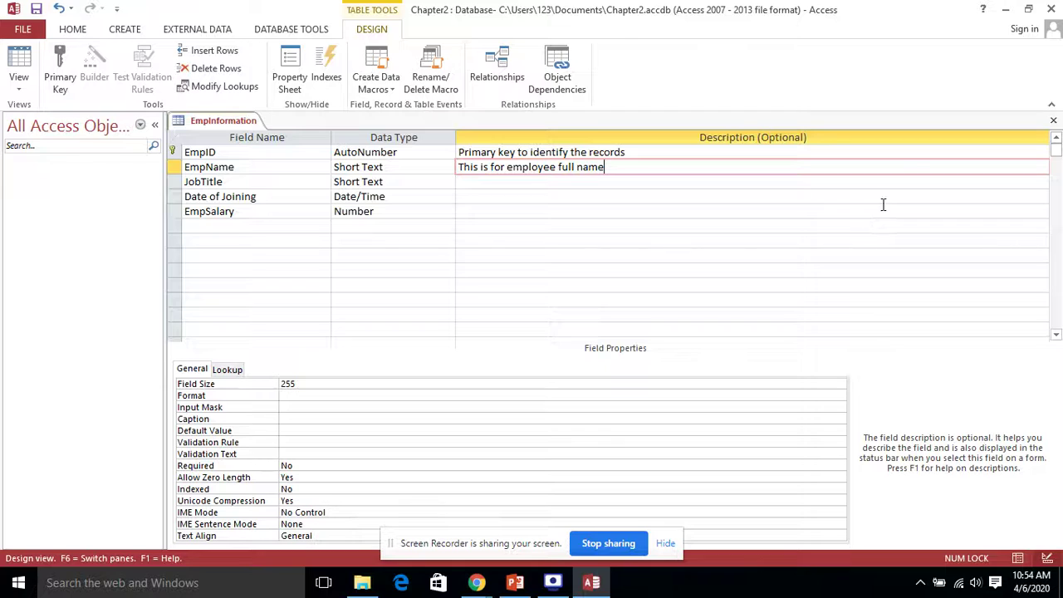
Close the EmpInformation table with its design changes saved, and organize the database object list by modified date.
click(1053, 121)
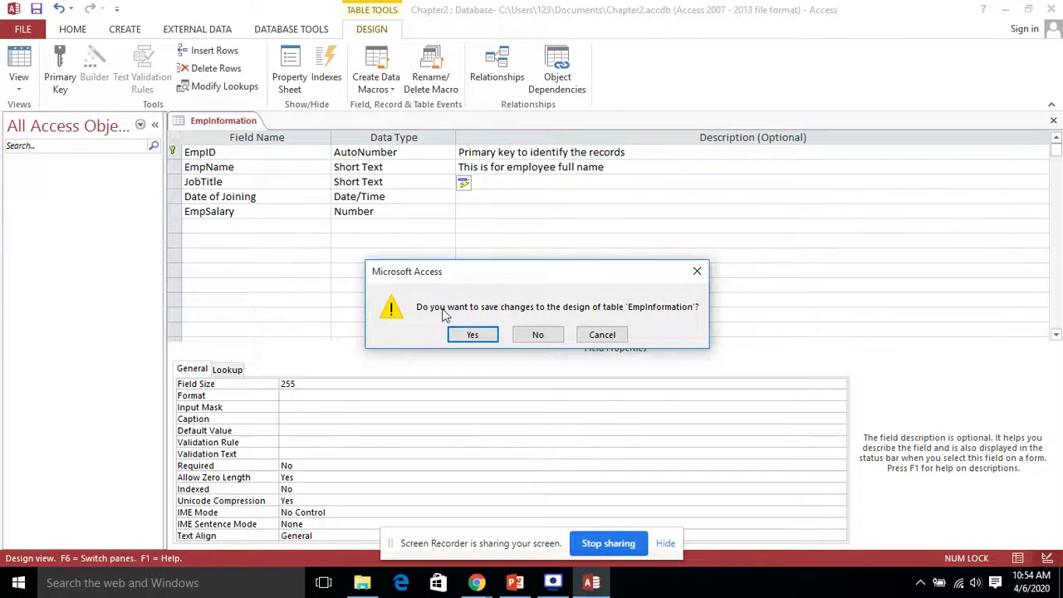
click(474, 335)
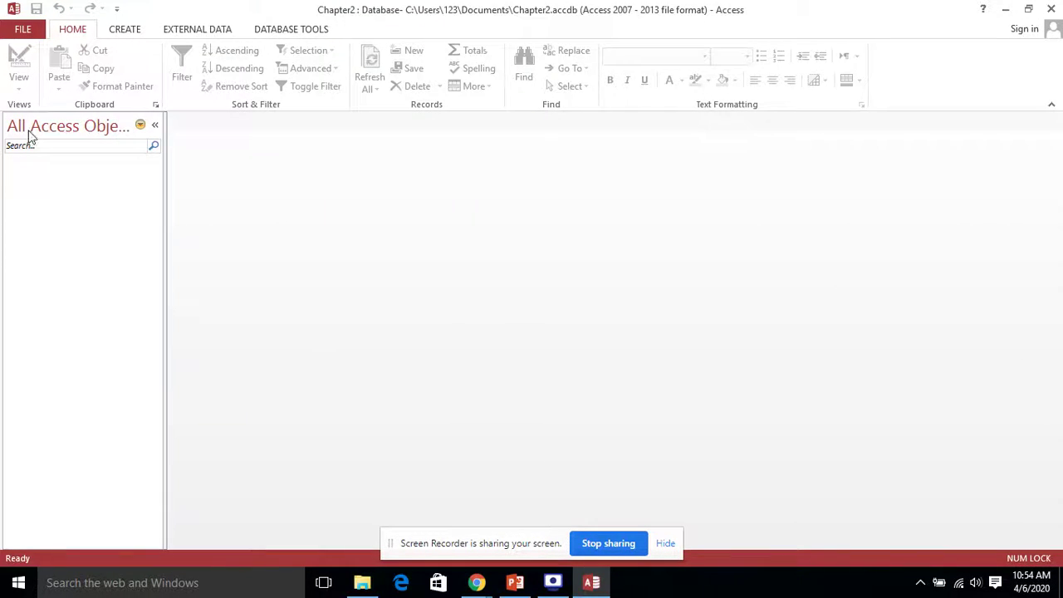
click(141, 126)
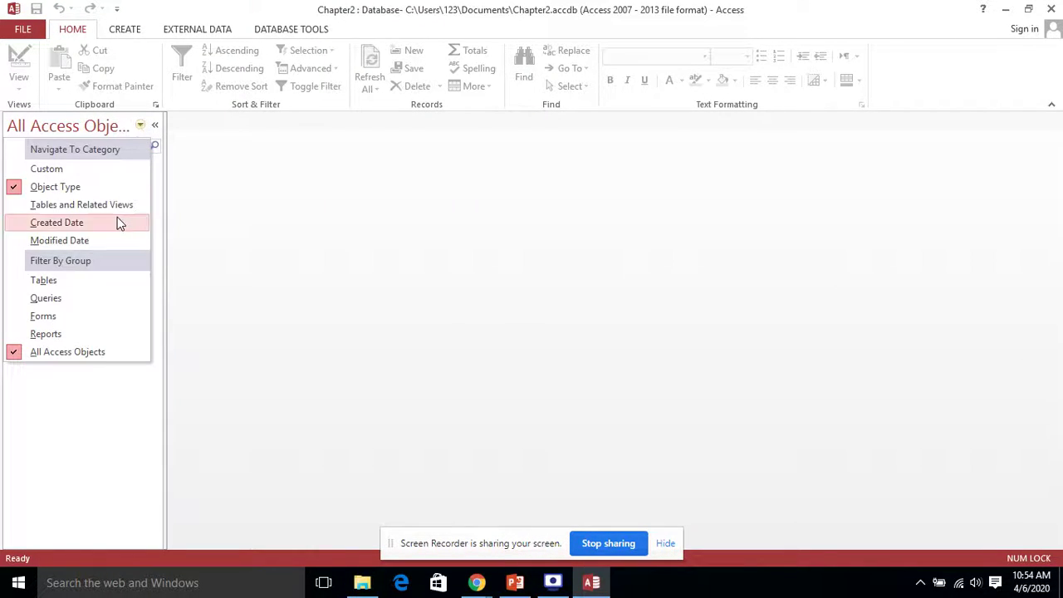
click(109, 241)
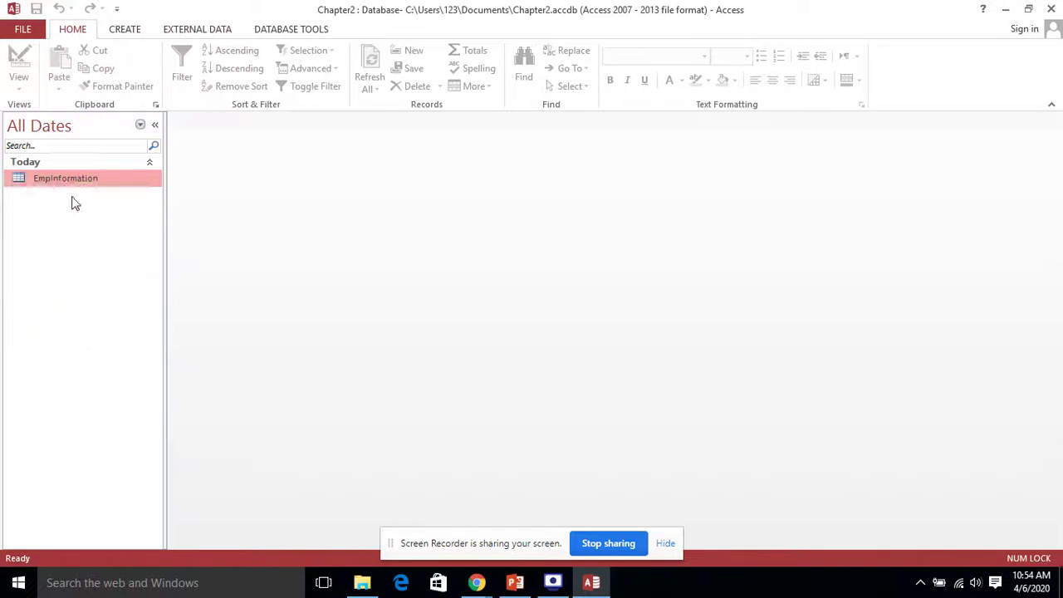
Open the EmpInformation table in Datasheet View and go to the JobTitle field of the new record.
double_click(75, 179)
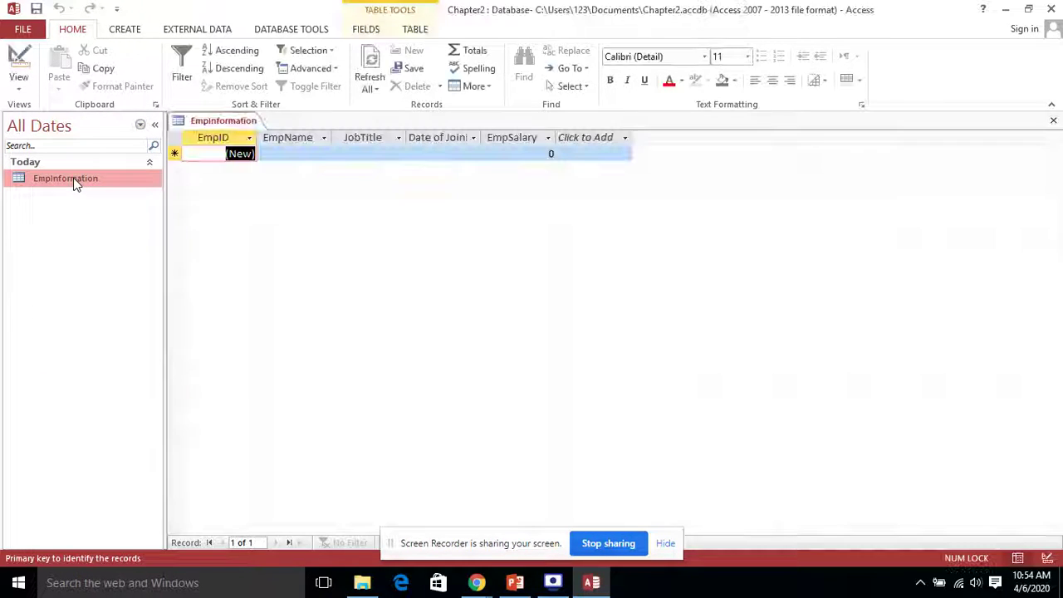
click(313, 153)
key(Tab)
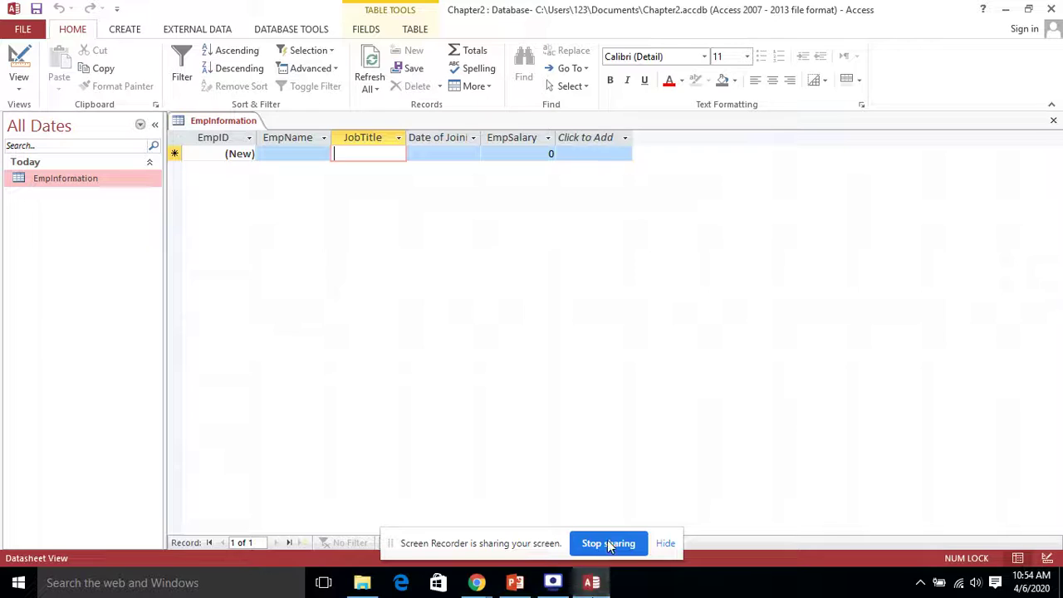